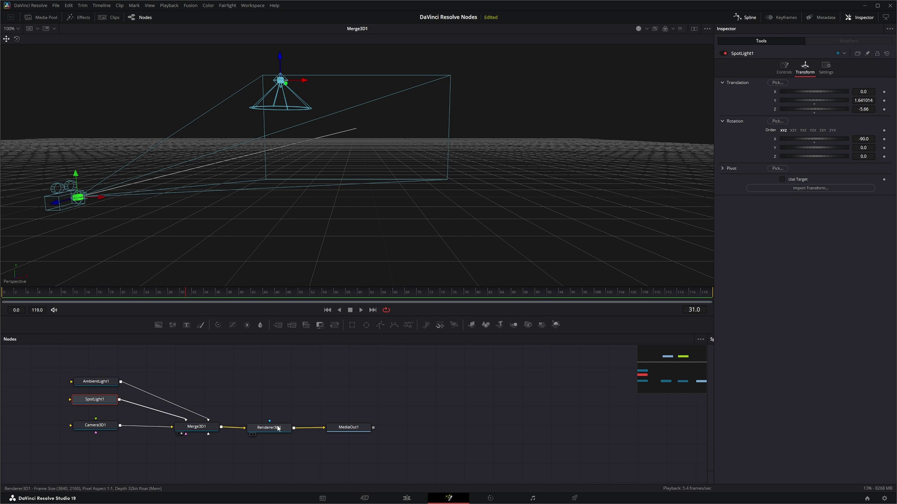
Pan the node graph to reveal MediaIn1 and ColorCorrector1 and select both nodes
drag(415, 390, 395, 409)
drag(167, 380, 251, 372)
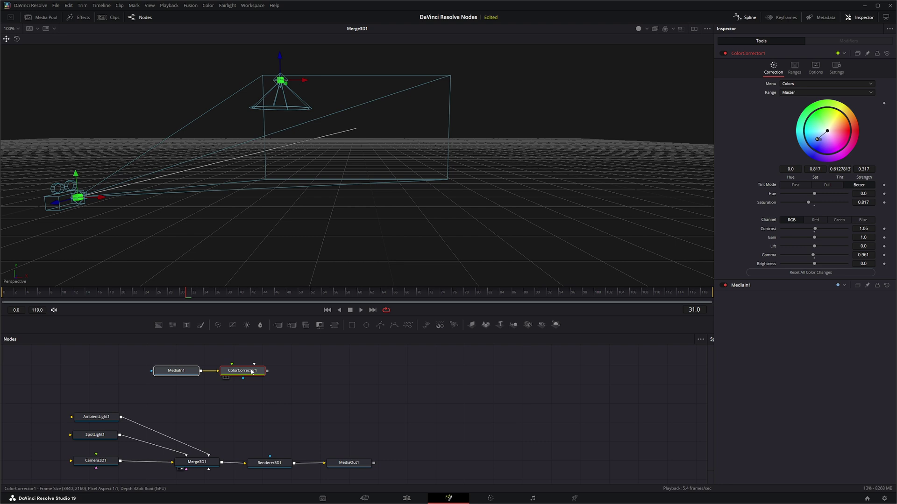
View the blue-tinted ColorCorrector1 footage, scrub through it, and play it back from the start
key(1)
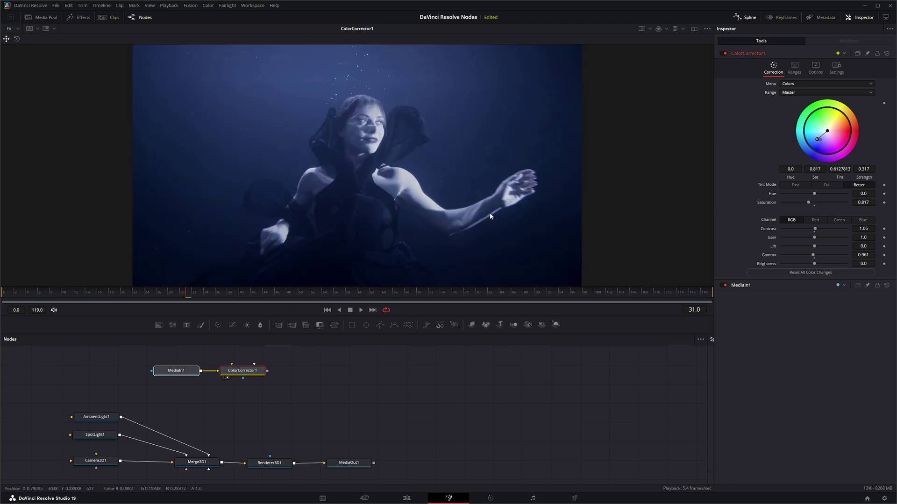
drag(489, 212, 372, 230)
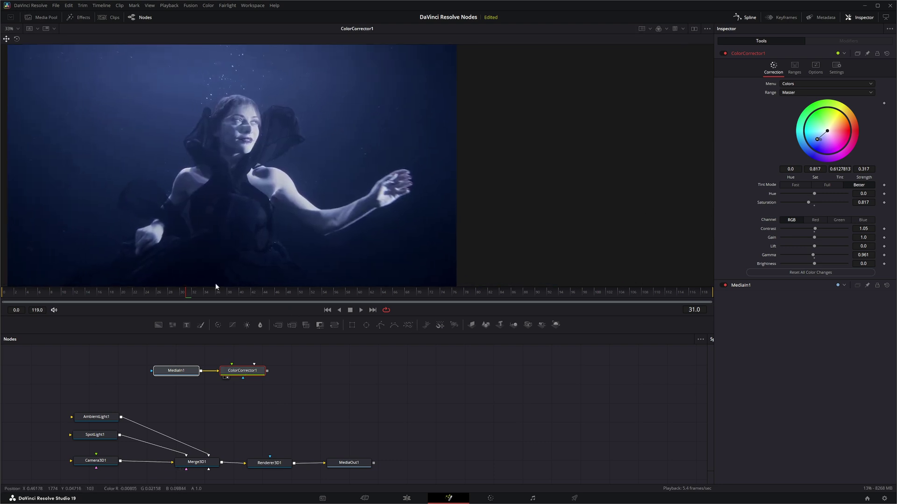
drag(187, 299, 20, 294)
click(362, 310)
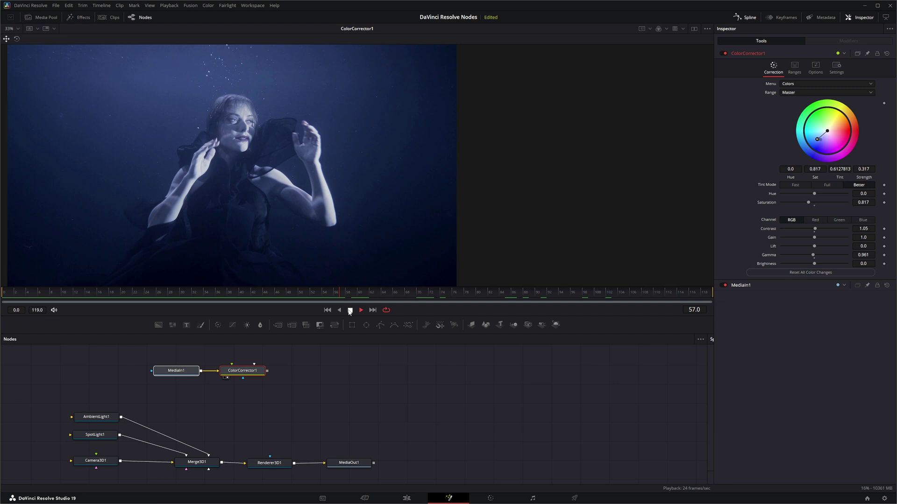
click(349, 310)
click(328, 310)
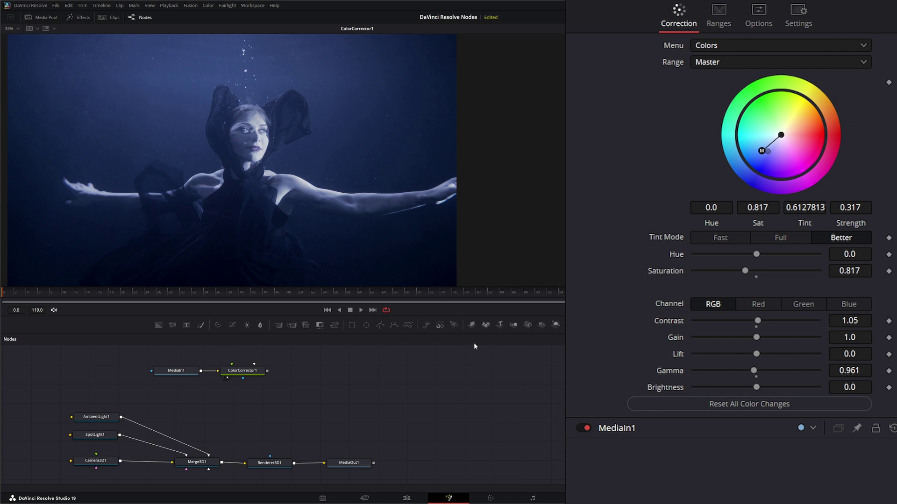
Add an ImagePlane3D fed by ColorCorrector1 and view the Renderer3D1 and Merge3D1 outputs
drag(471, 325, 248, 413)
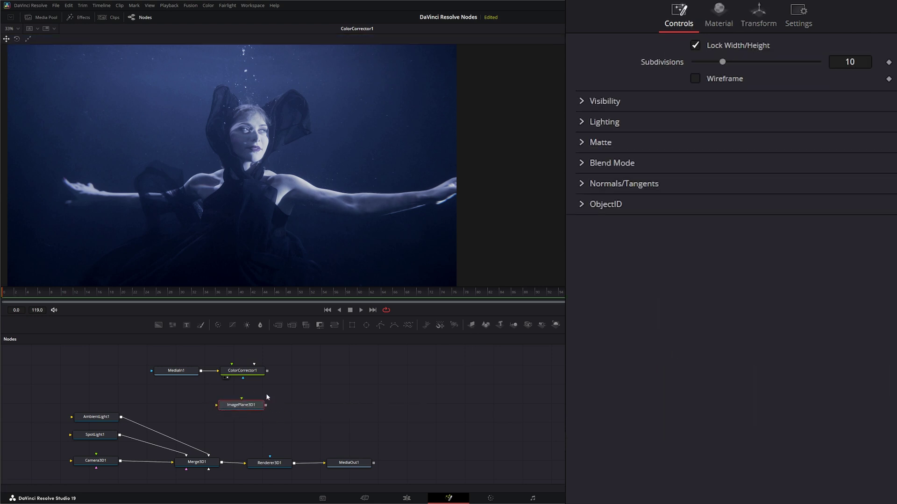
drag(267, 371, 208, 469)
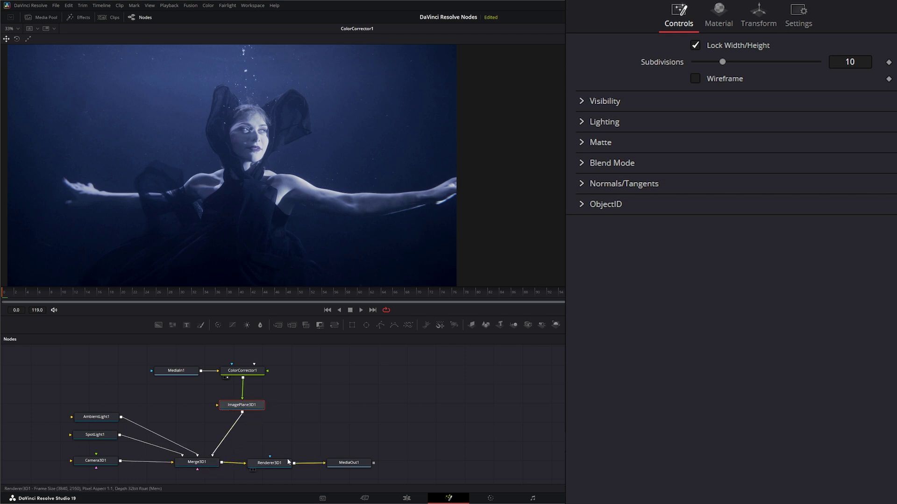
drag(278, 463, 271, 250)
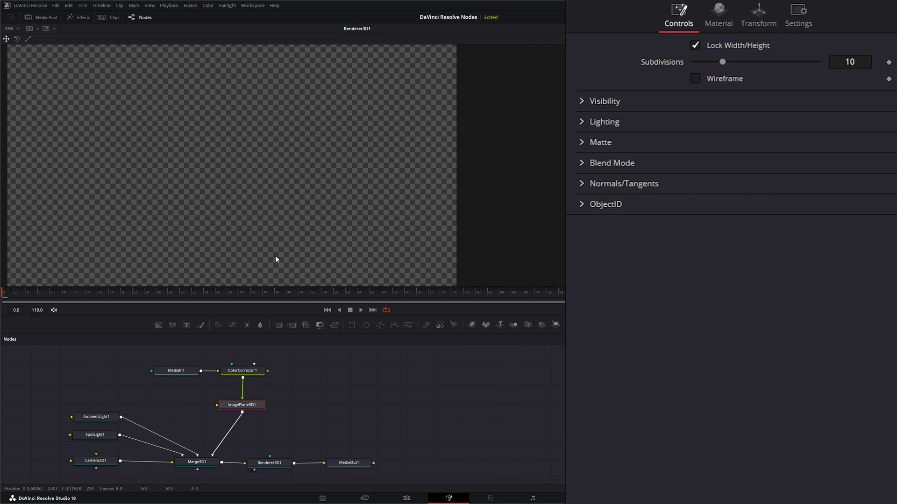
drag(197, 462, 202, 211)
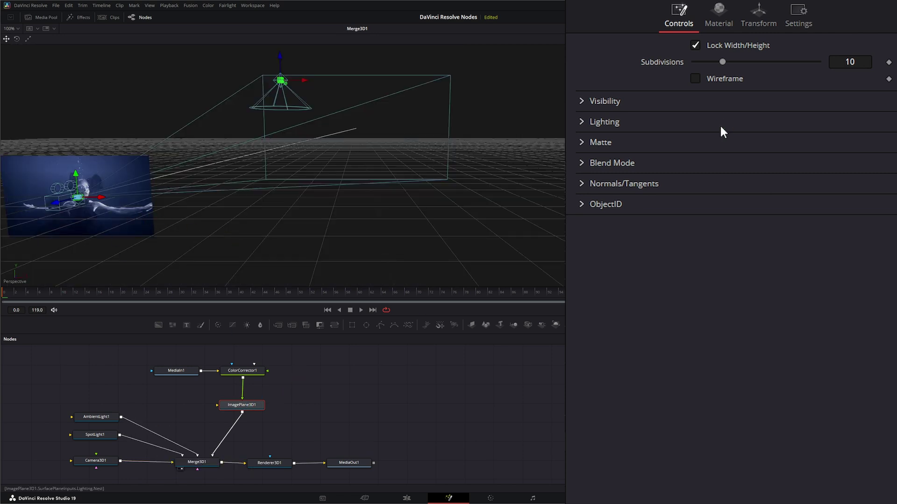
Push the image plane back to Translation Z -1.62 and play back the rendered result
click(756, 11)
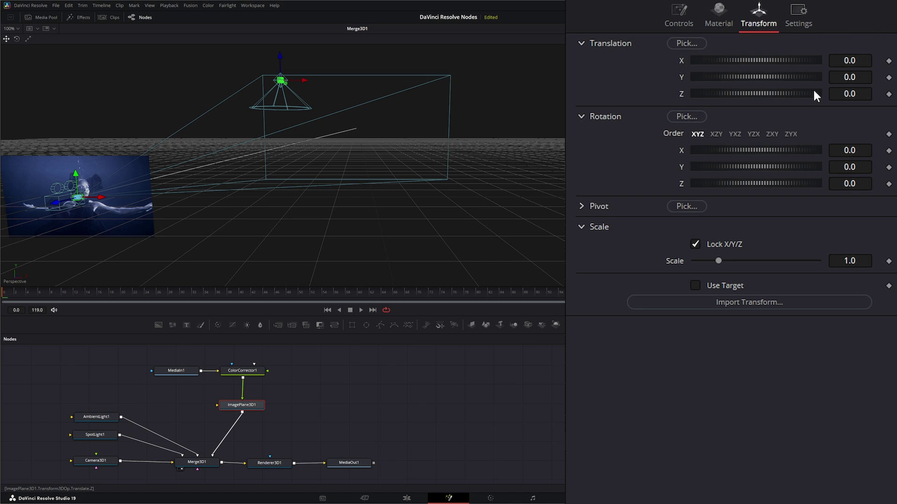
drag(783, 91, 772, 92)
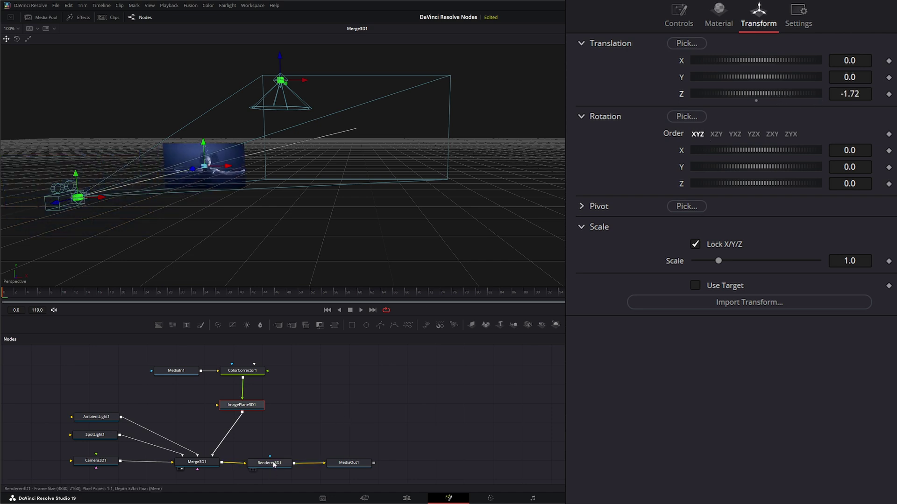
drag(274, 465, 284, 189)
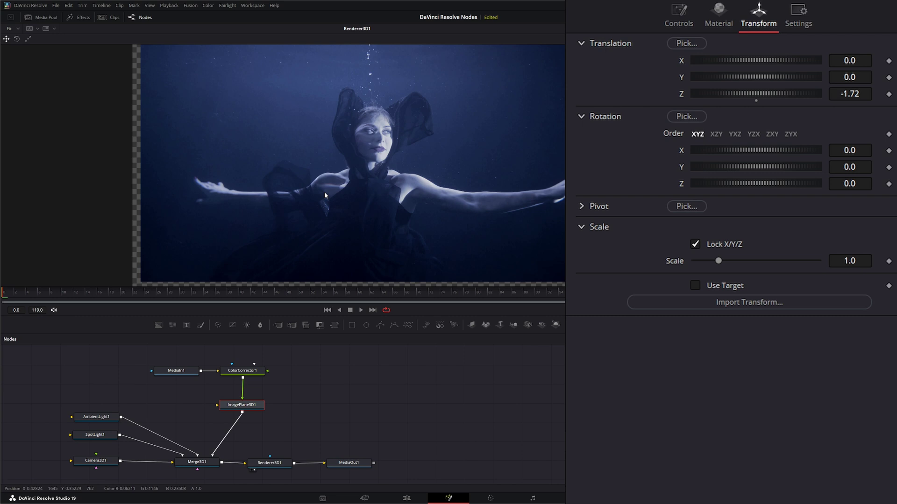
scroll(294, 212, down, 2)
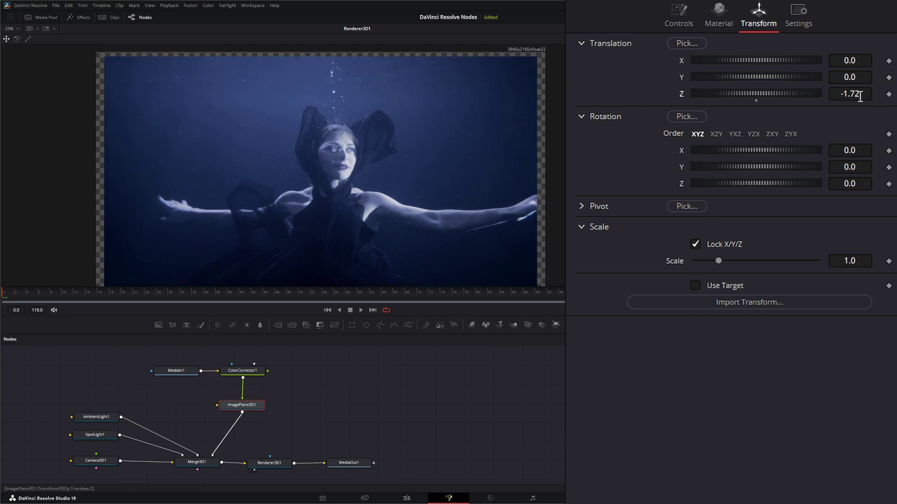
drag(860, 95, 871, 96)
drag(493, 229, 433, 213)
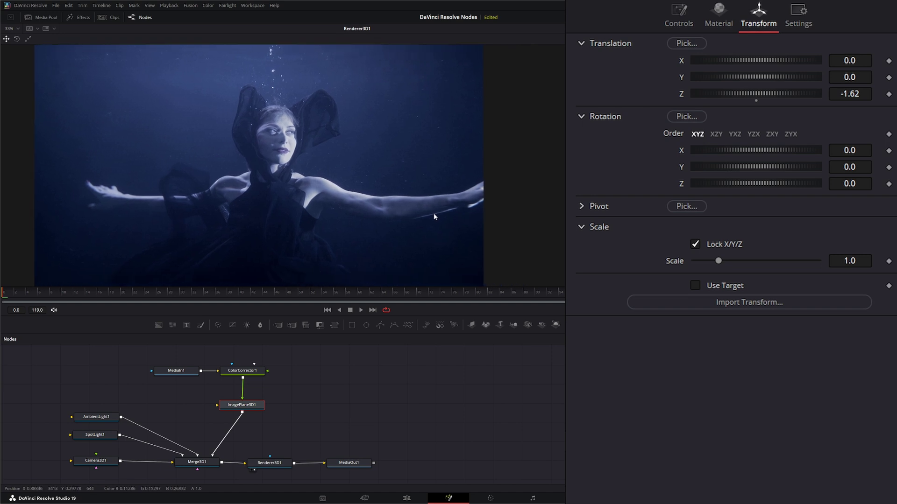
click(360, 310)
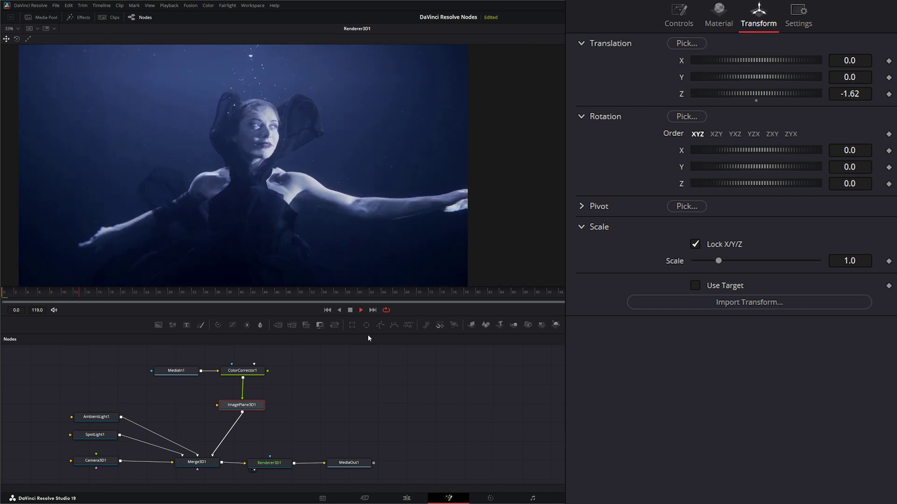
click(327, 311)
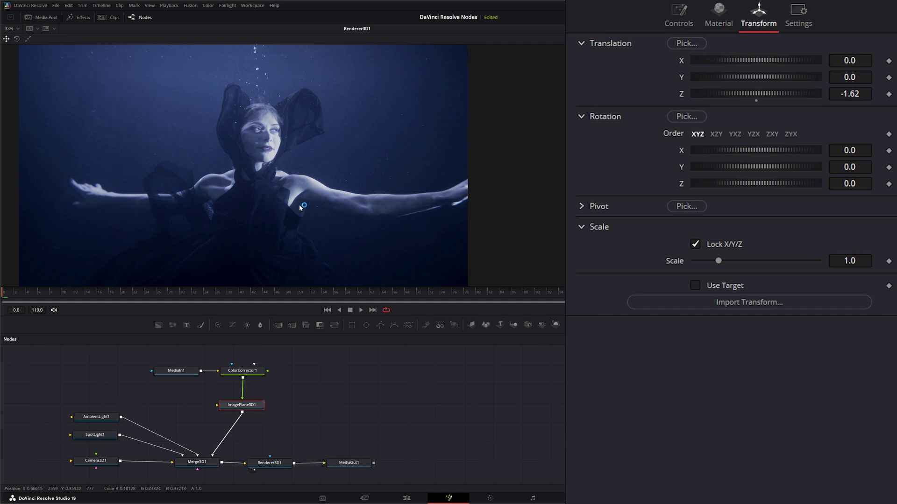
Lower AmbientLight1's intensity to 0.182 and nudge the ImagePlane3D1 node up
click(102, 418)
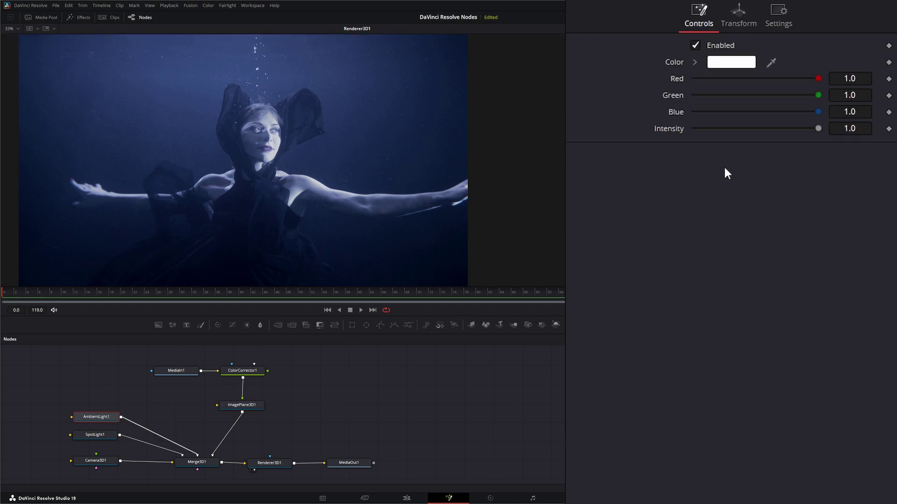
drag(818, 128, 890, 134)
drag(241, 405, 241, 396)
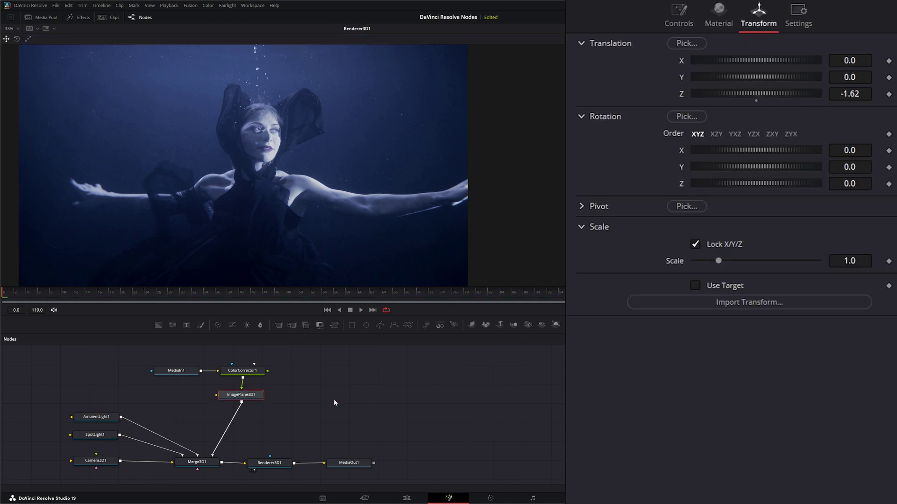
Add a Displace 3D tool and insert Displace3D1 between ImagePlane3D1 and Merge3D1
key(shift+space)
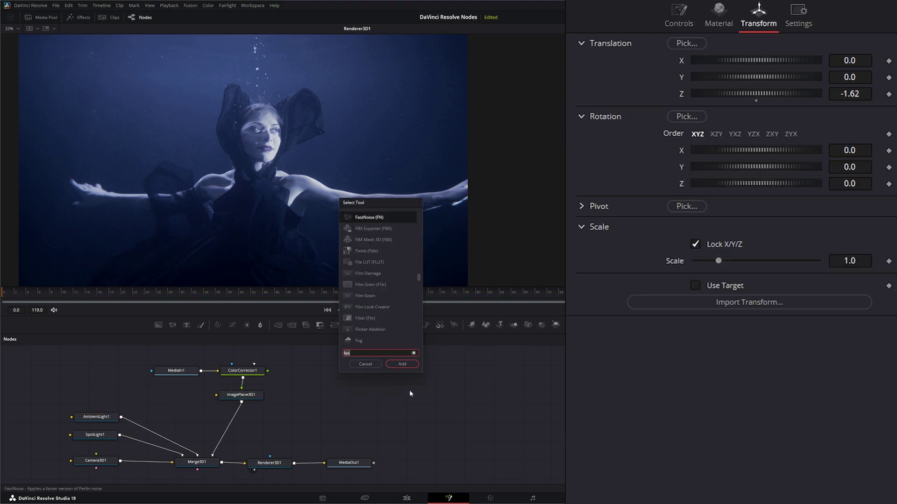
text(displ)
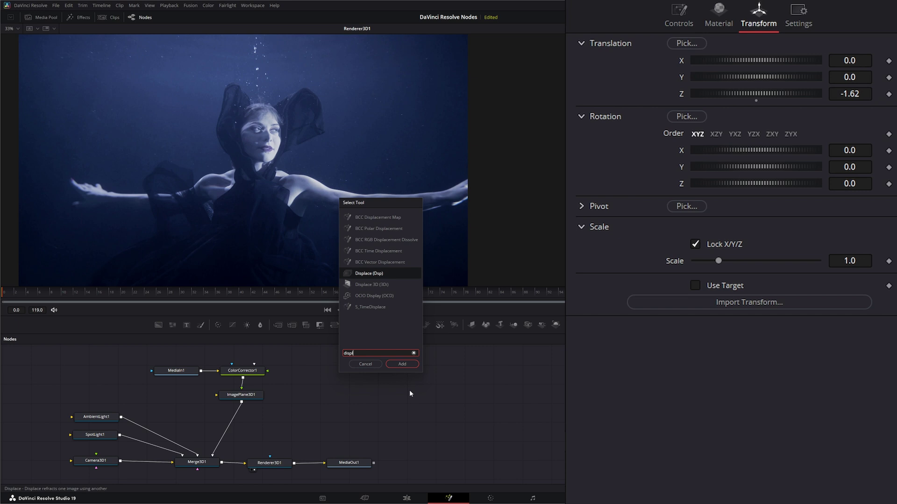
text(ace 3d)
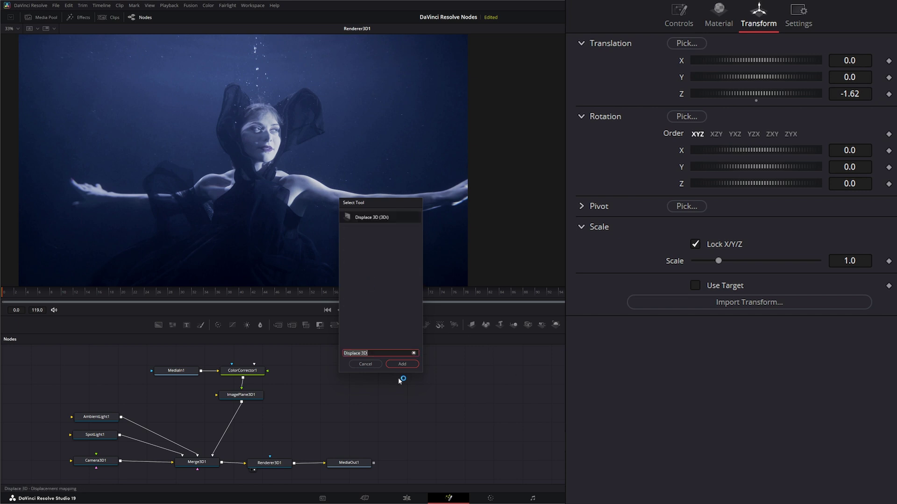
click(406, 364)
drag(411, 392, 243, 432)
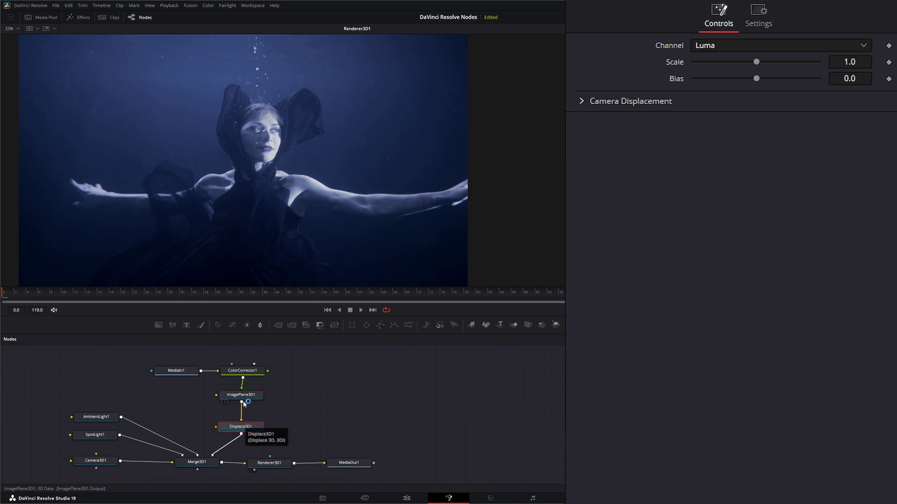
Tidy the ImagePlane3D1 and Displace3D1 node positions and select ImagePlane3D1
drag(245, 397, 245, 402)
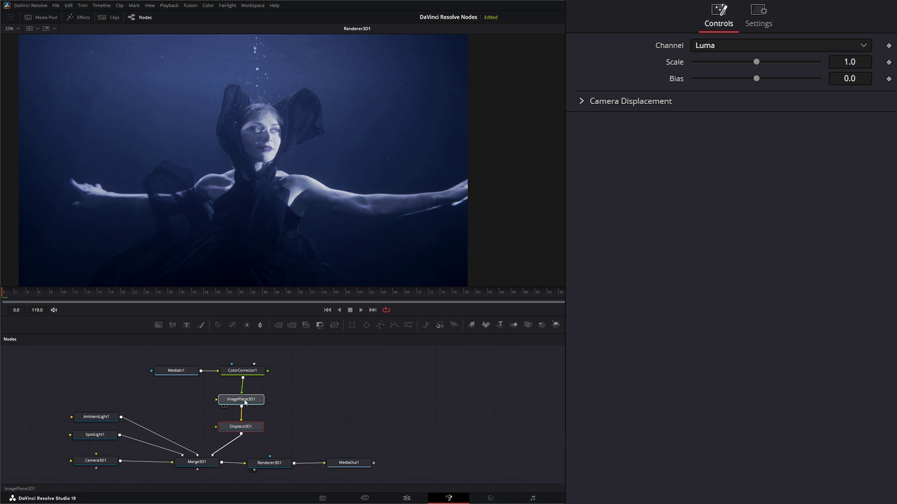
click(245, 402)
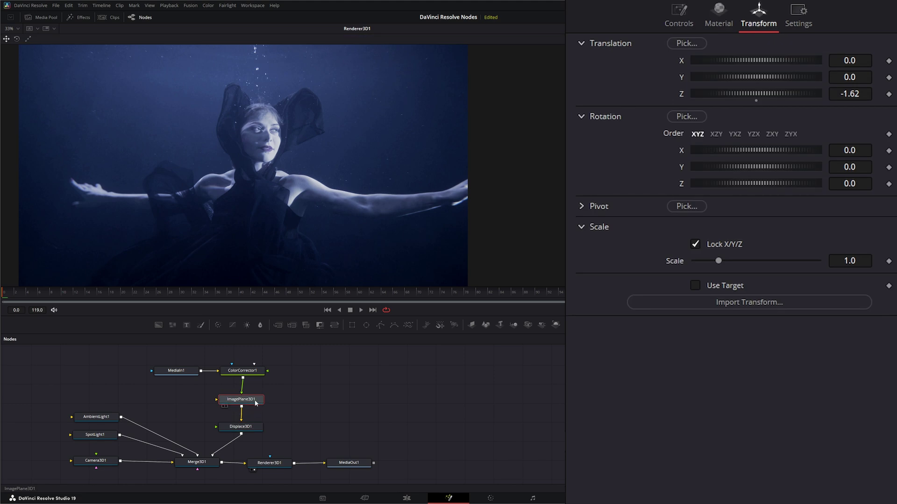
drag(242, 430, 239, 429)
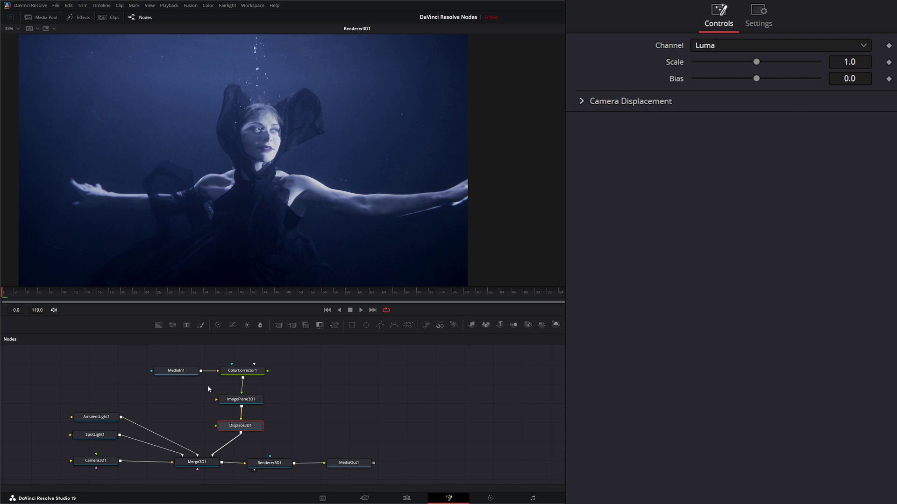
drag(198, 406, 297, 411)
drag(288, 377, 117, 357)
drag(202, 386, 278, 411)
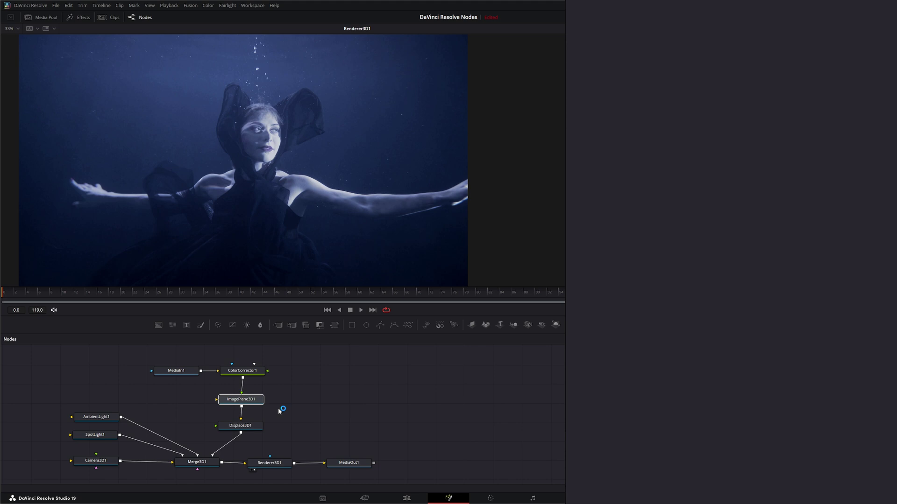
Select ImagePlane3D1 and show the Merge3D1 3D scene in the viewer
click(223, 426)
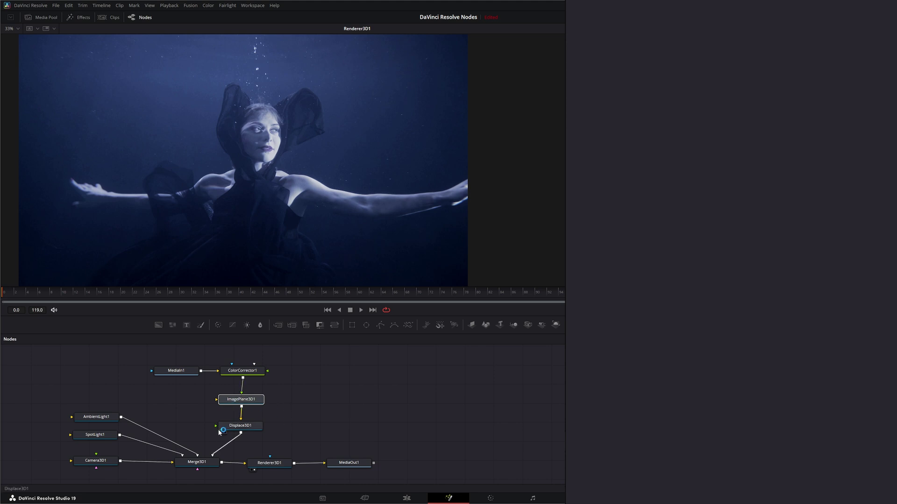
click(242, 402)
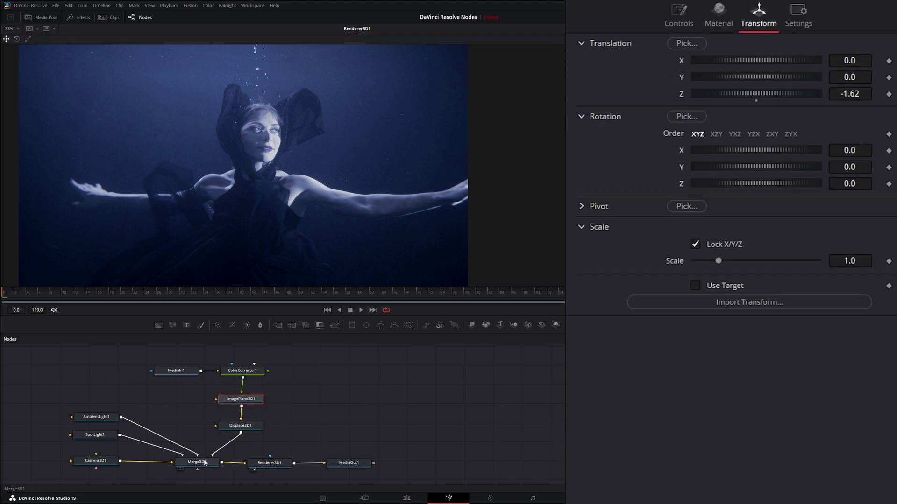
drag(197, 462, 226, 213)
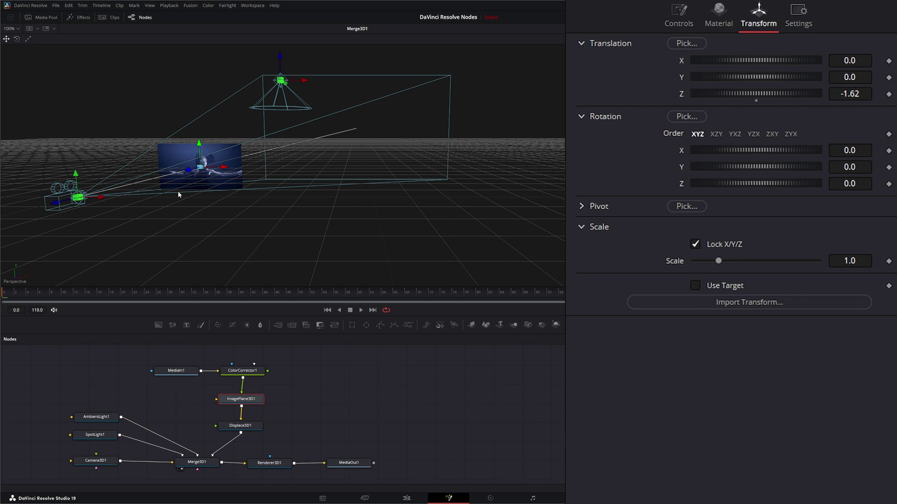
scroll(157, 189, up, 5)
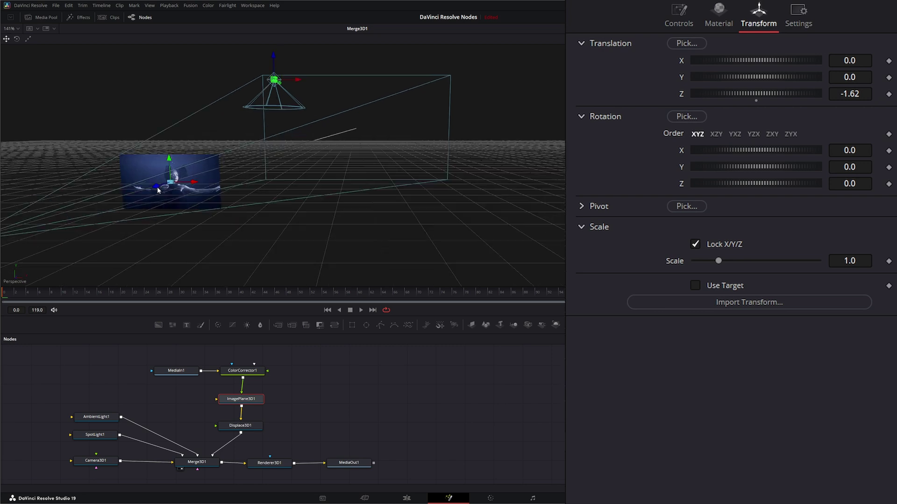
scroll(158, 189, up, 5)
Tick Normals under ImagePlane3D1's Normals/Tangents controls and view the Renderer3D1 output
click(243, 426)
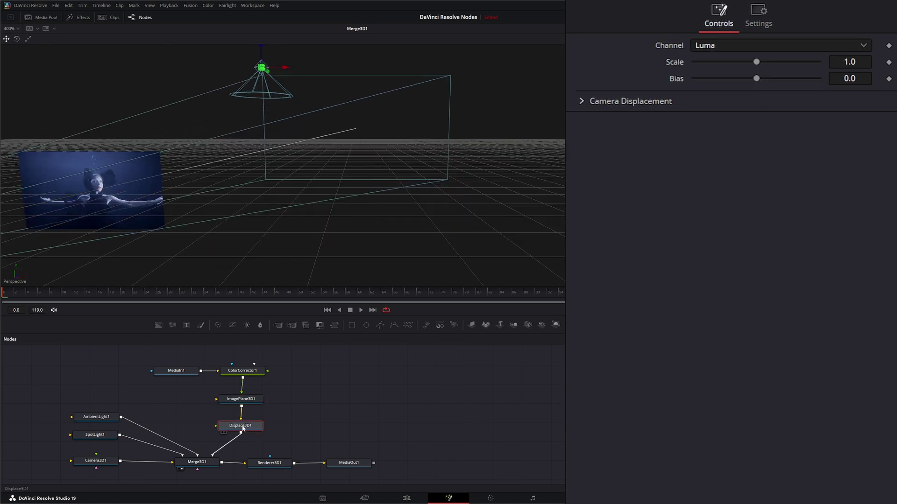
click(242, 400)
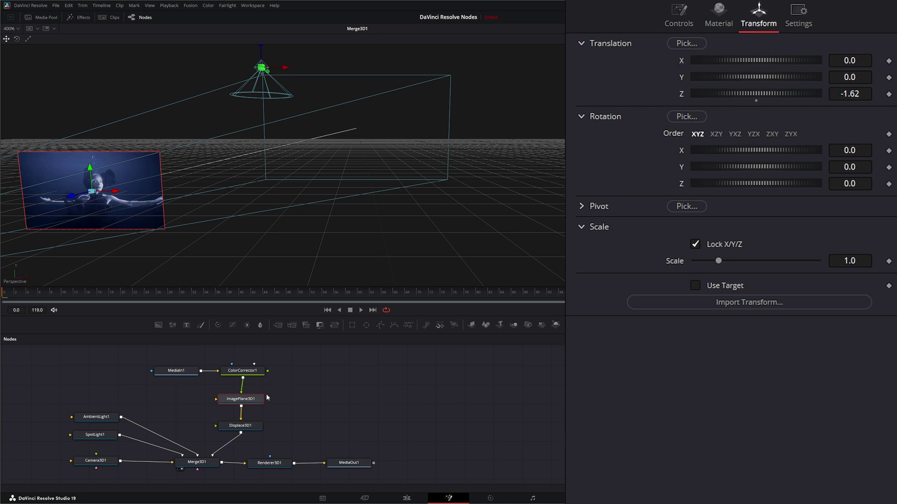
click(678, 17)
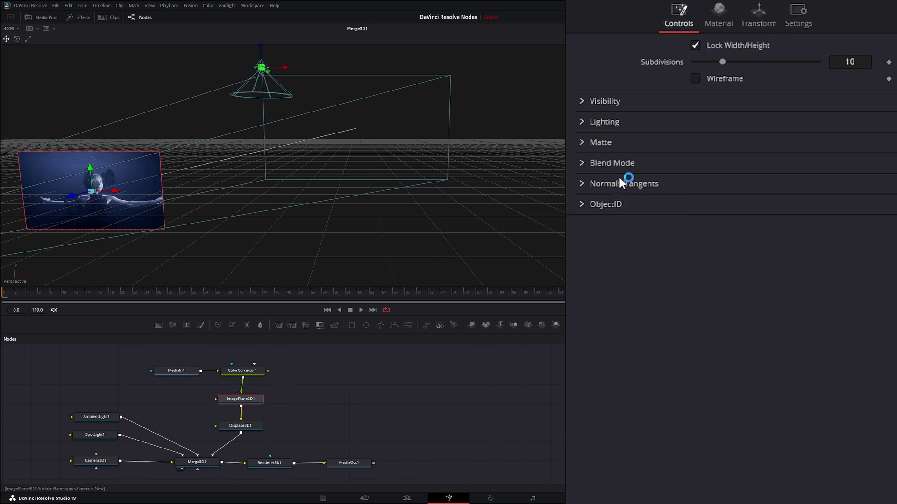
click(586, 183)
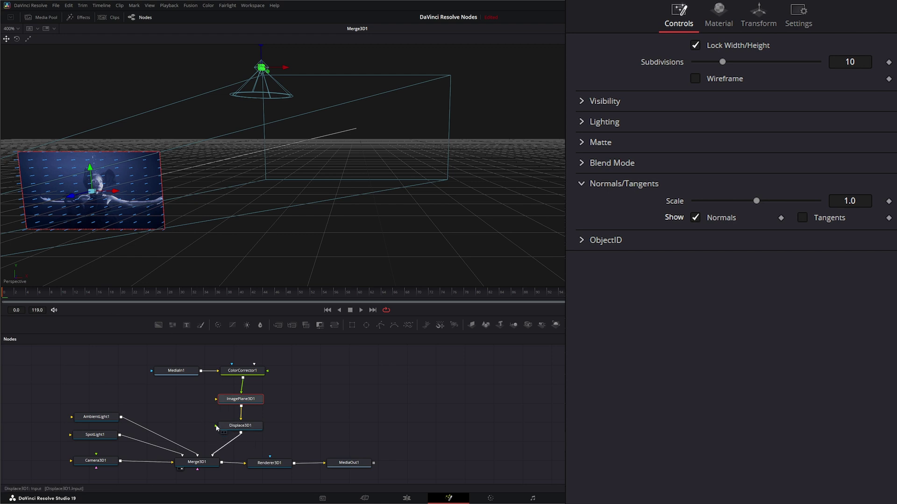
drag(216, 426, 178, 401)
drag(280, 464, 285, 284)
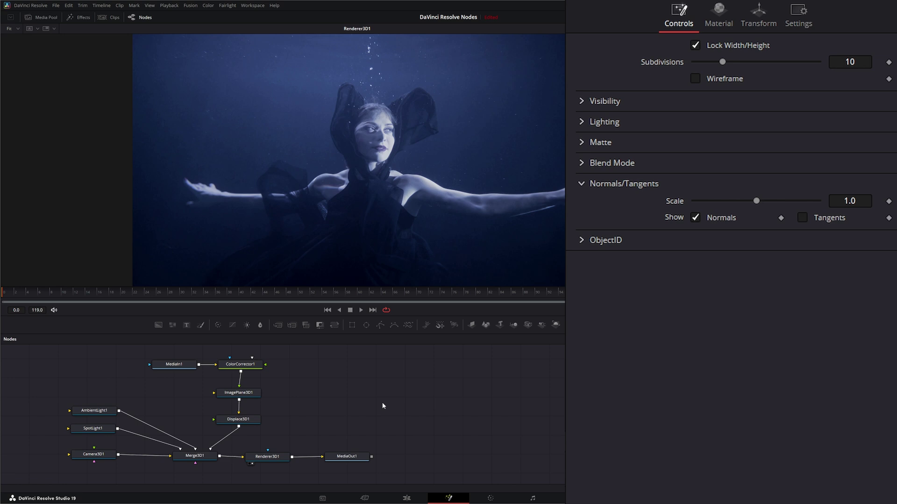
Add a FastNoise node, view it, and set Detail 8.34, Contrast 0.97, Brightness -0.09
key(shift+space)
text(fast)
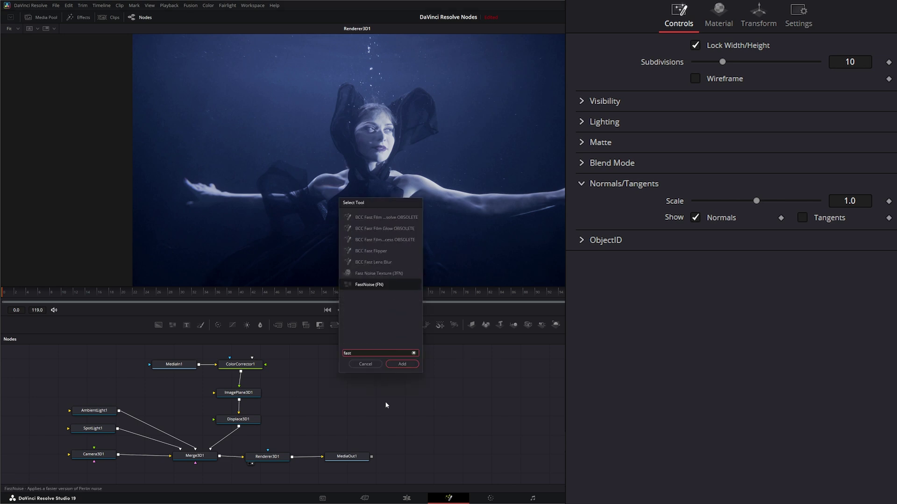
key(Return)
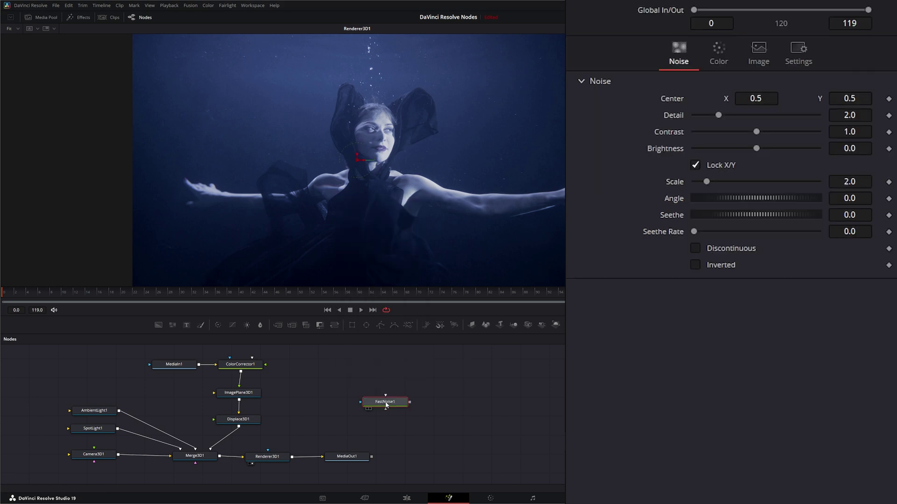
drag(385, 402, 355, 406)
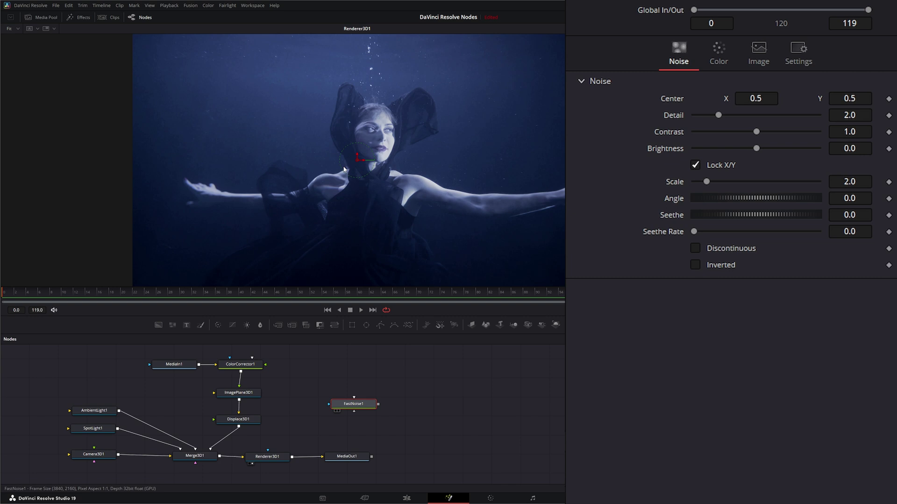
key(1)
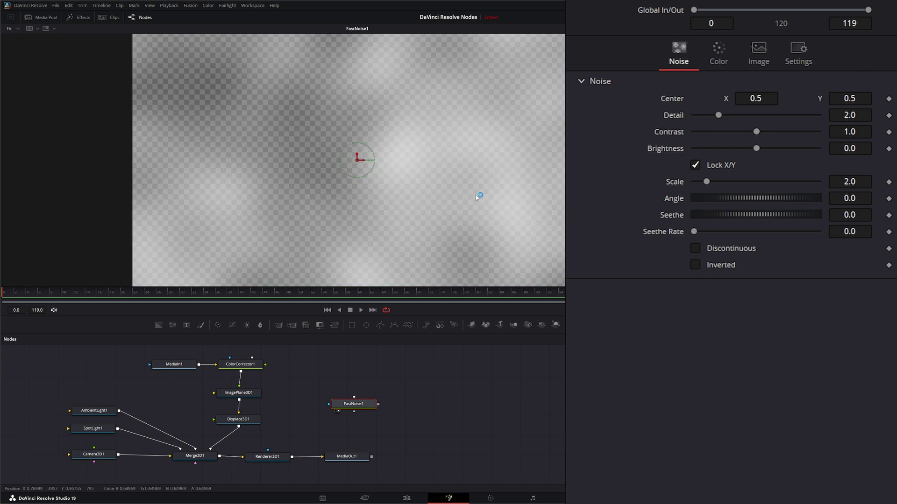
drag(475, 195, 357, 196)
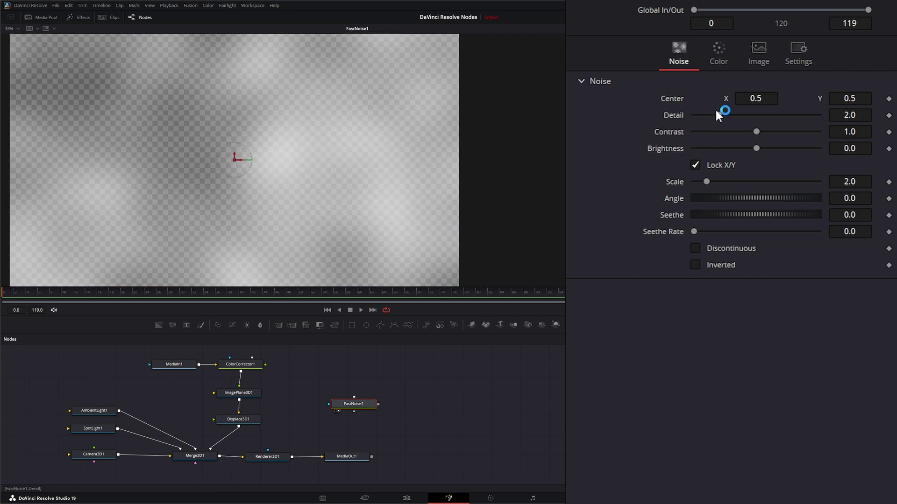
drag(720, 112, 752, 148)
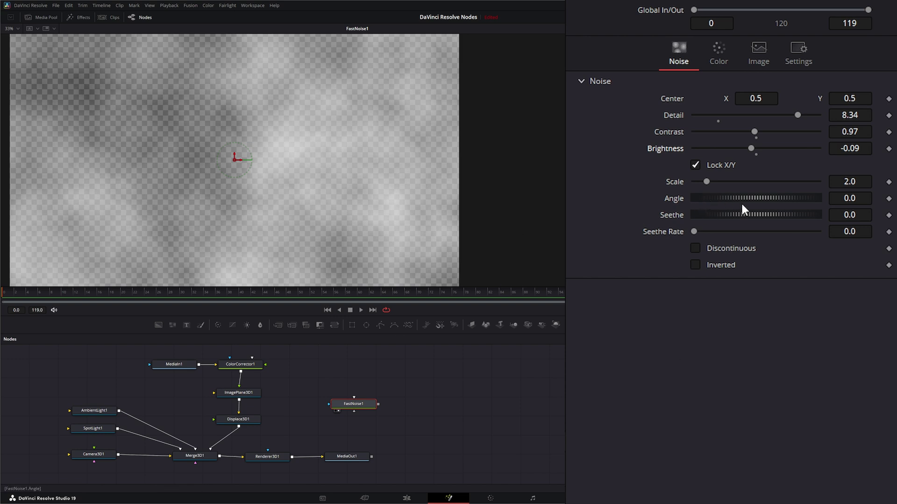
Keyframe Seethe at 0.0 on frame 0 and at 1 on a later frame, then preview playback
click(889, 216)
click(373, 311)
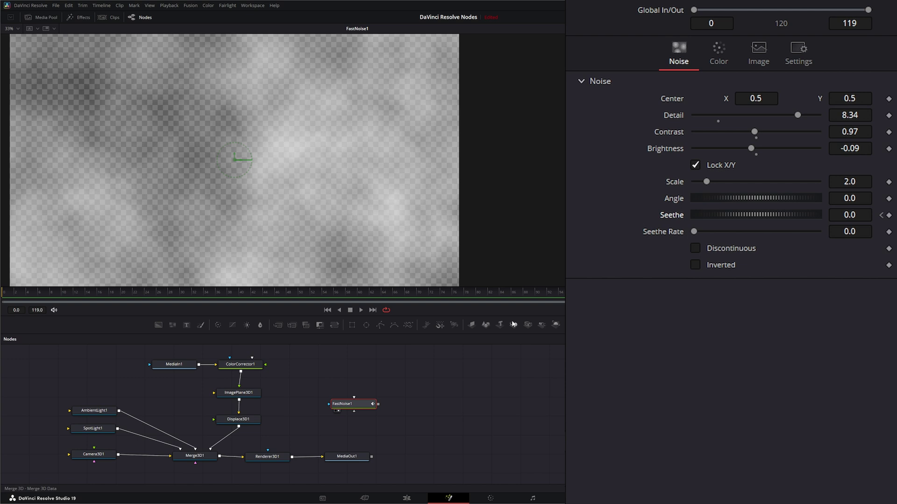
click(888, 216)
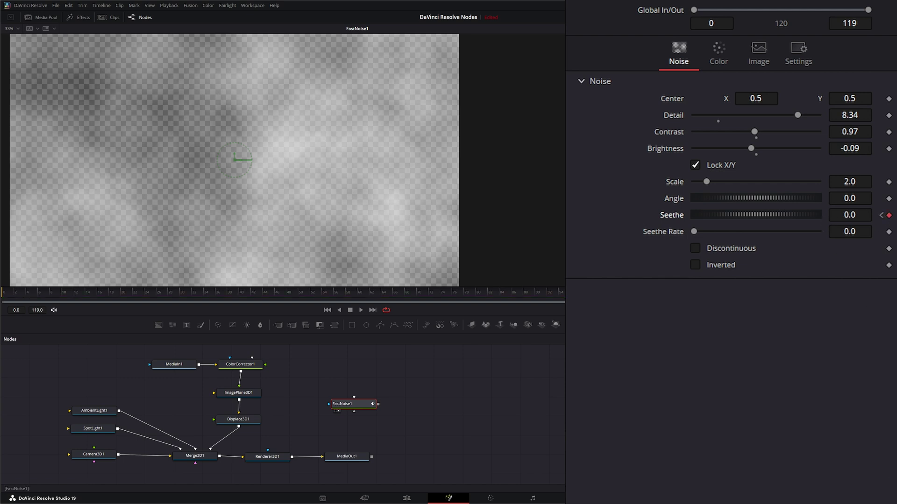
click(858, 216)
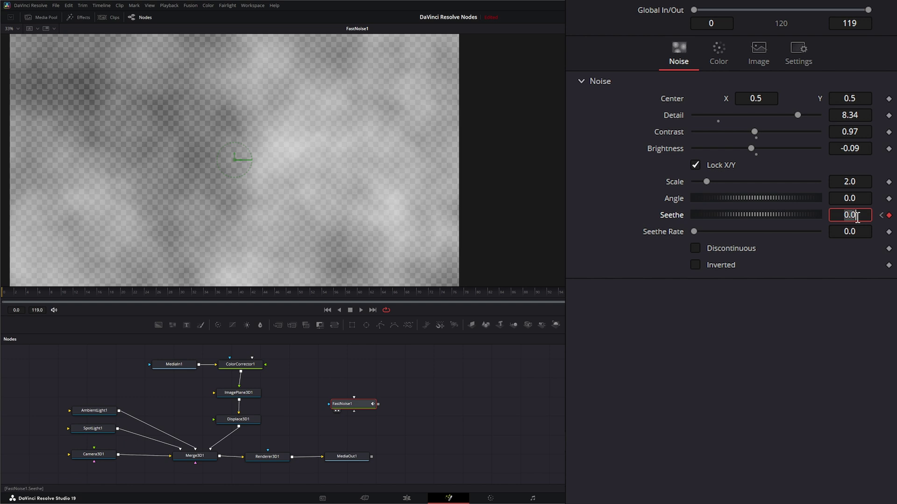
text(1.5)
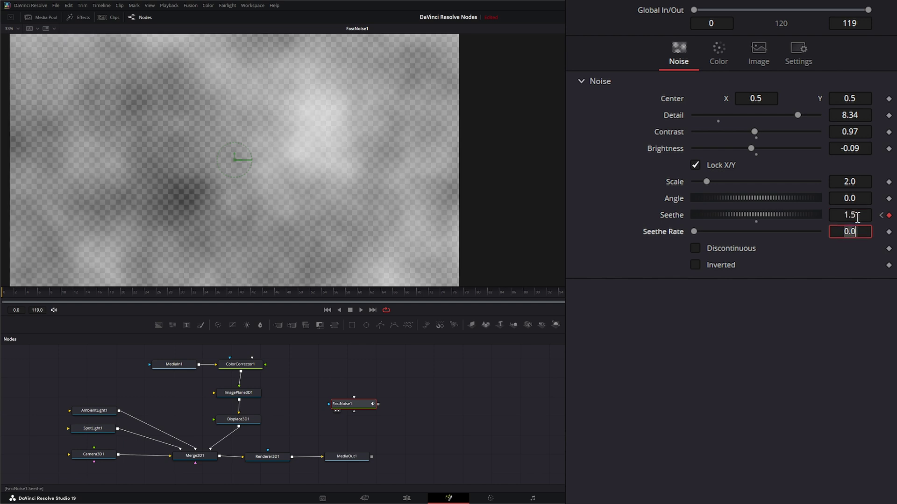
click(361, 310)
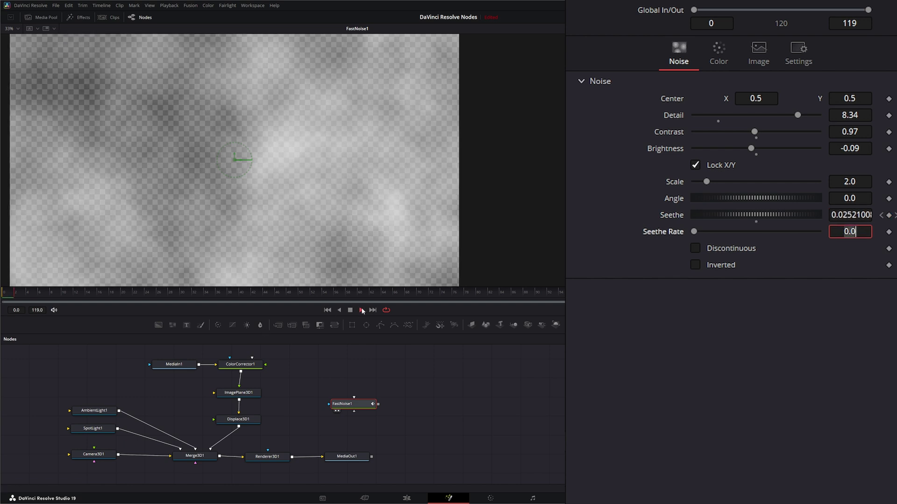
click(351, 310)
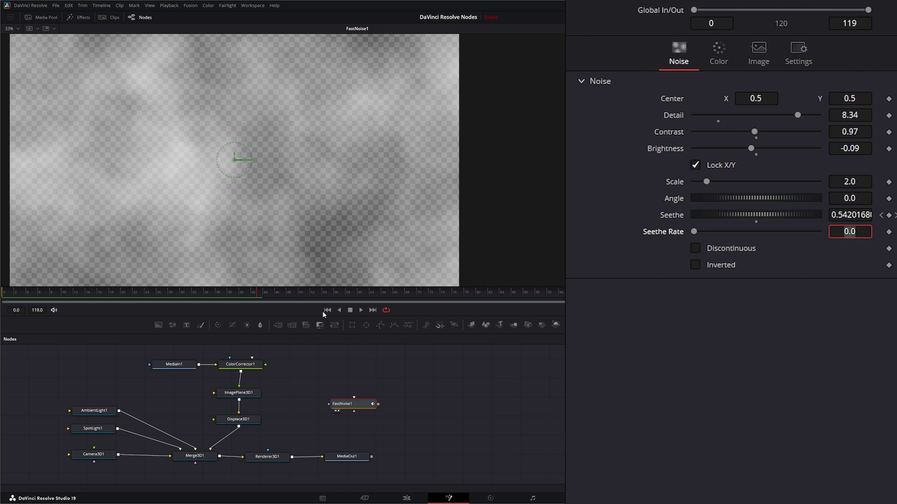
click(324, 311)
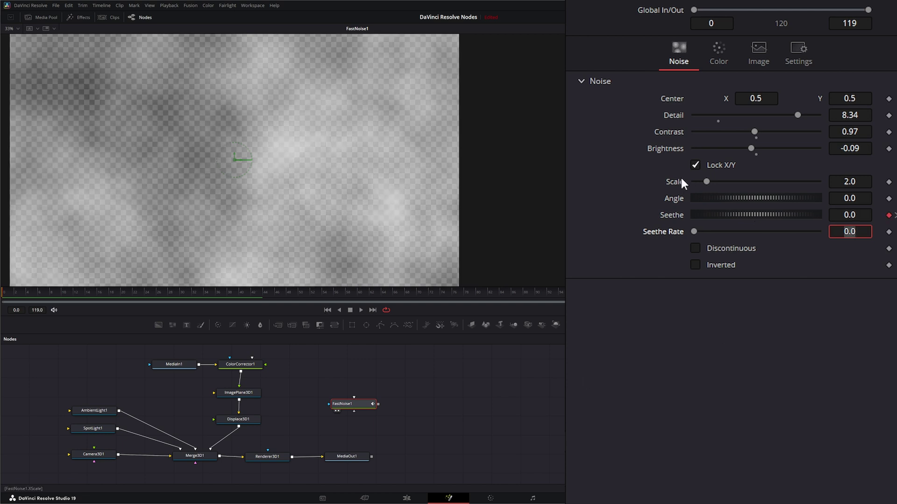
Set the noise Scale to 3.42 and place FastNoise1 beside ImagePlane3D1
drag(706, 180, 716, 180)
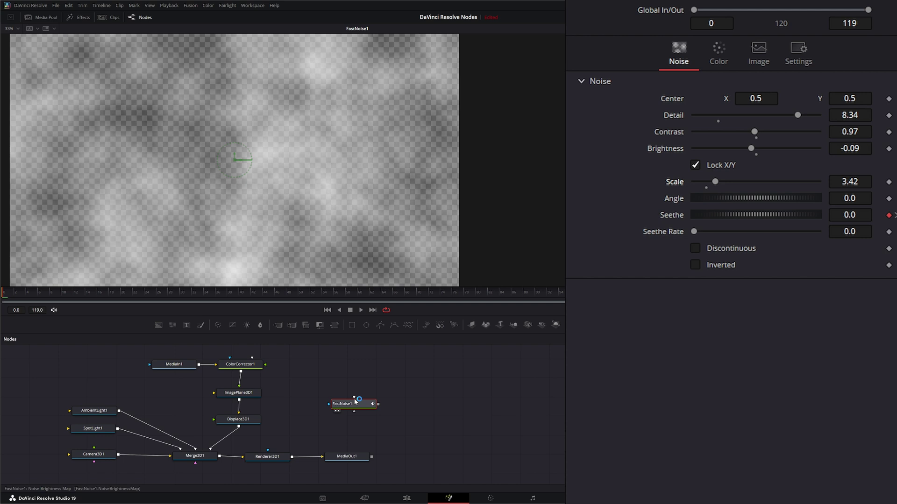
drag(359, 411, 213, 422)
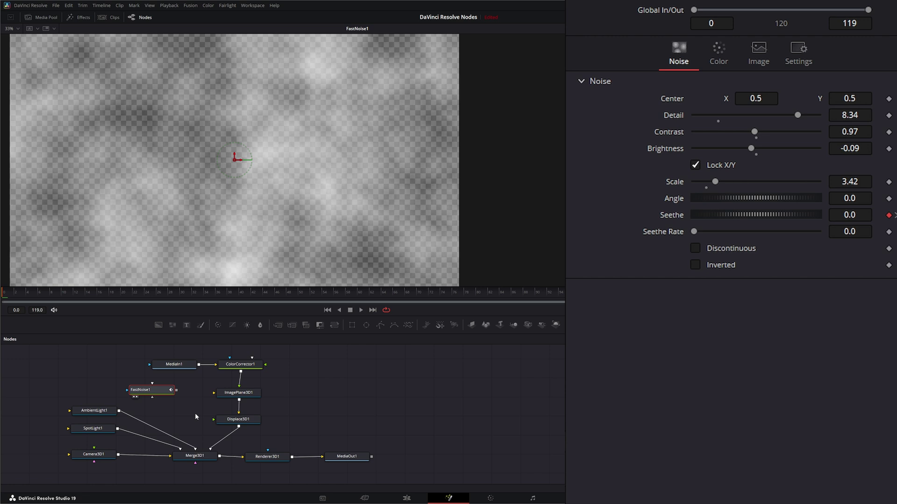
drag(267, 457, 256, 208)
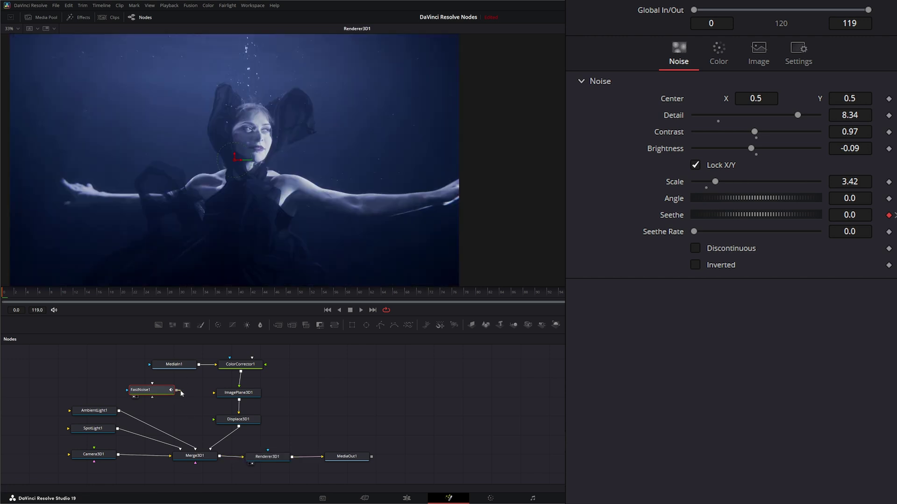
Connect FastNoise1 into Displace3D1 and inspect the warped plane in 3D and rendered views
drag(177, 390, 214, 422)
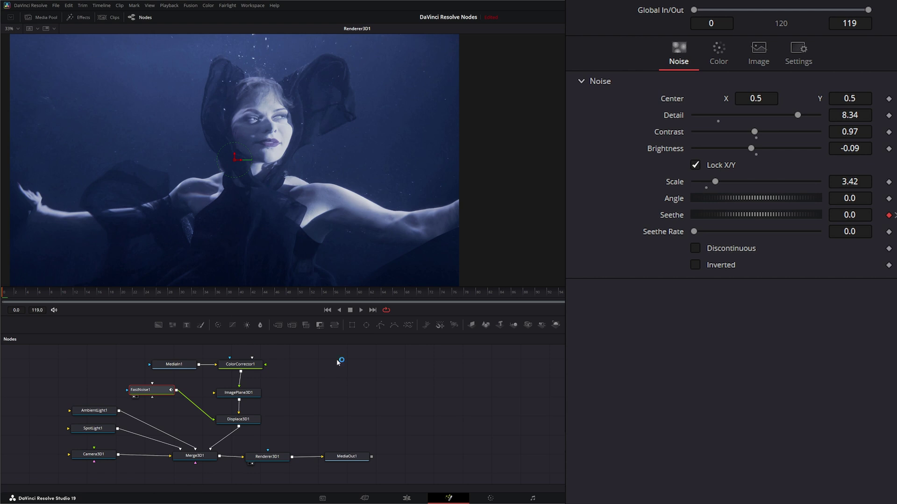
drag(195, 456, 236, 217)
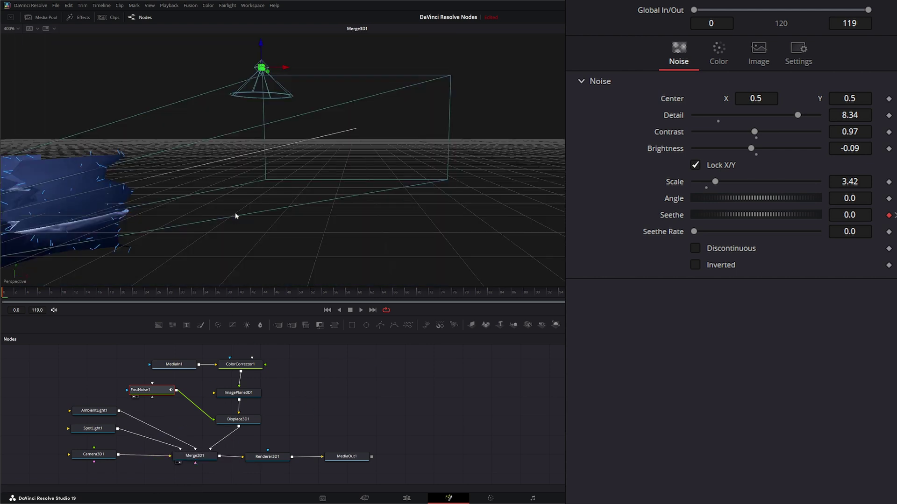
drag(118, 210, 549, 177)
drag(183, 227, 430, 261)
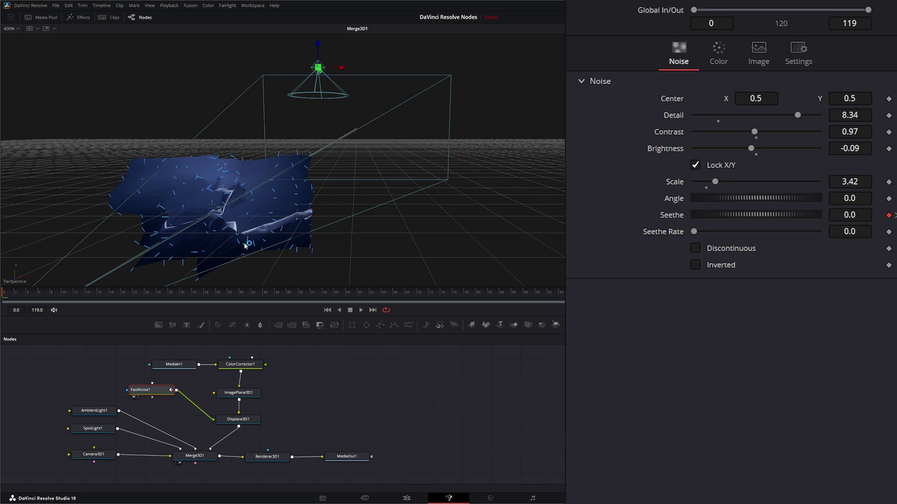
drag(245, 245, 198, 226)
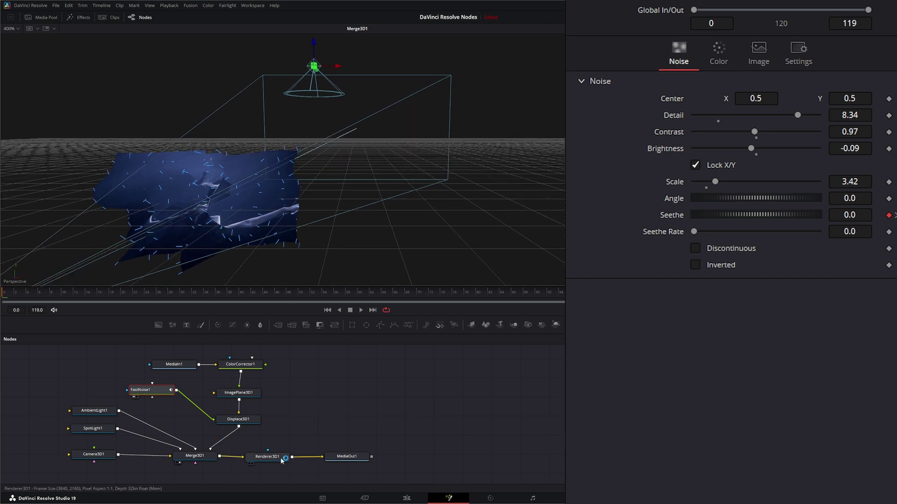
drag(267, 457, 277, 248)
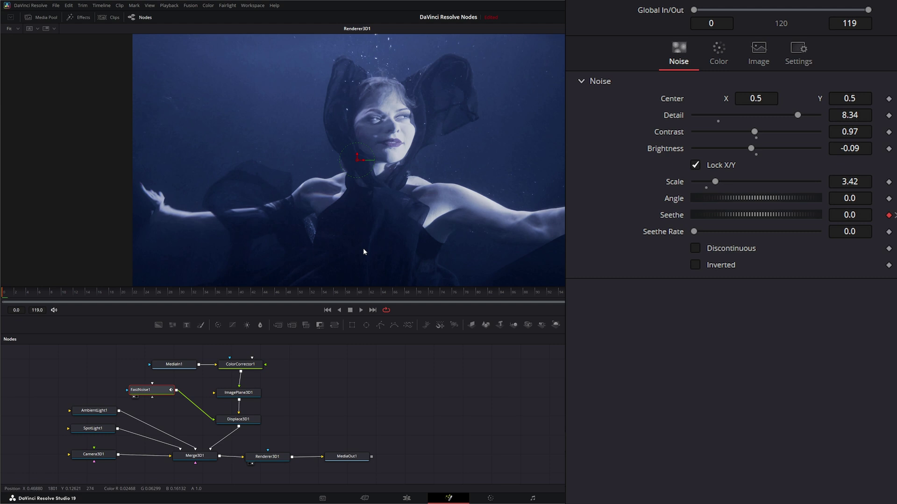
drag(363, 252, 238, 248)
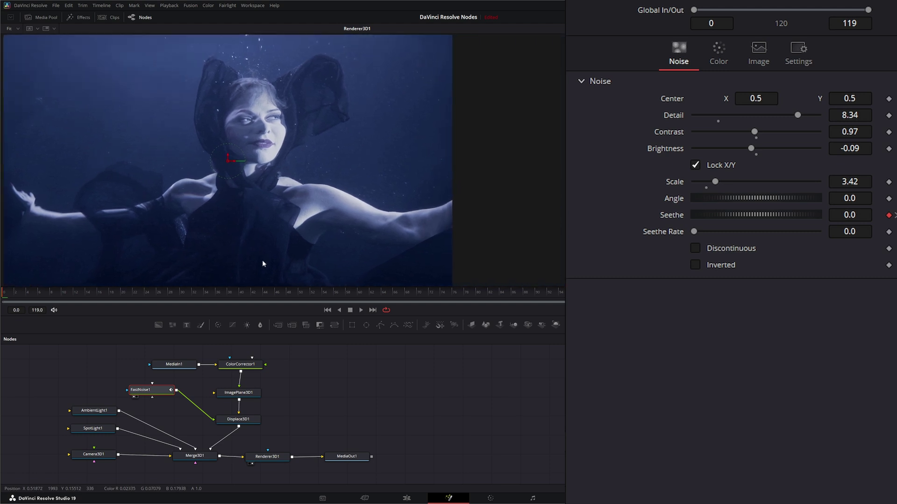
Keep Displace3D1's channel on Luma and try lower displacement Scale values, starting with 0.97
click(234, 422)
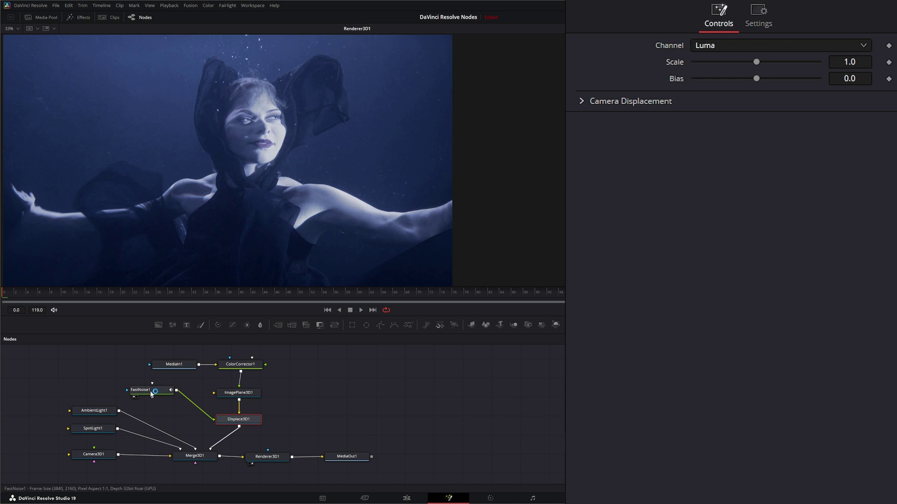
drag(151, 393, 163, 394)
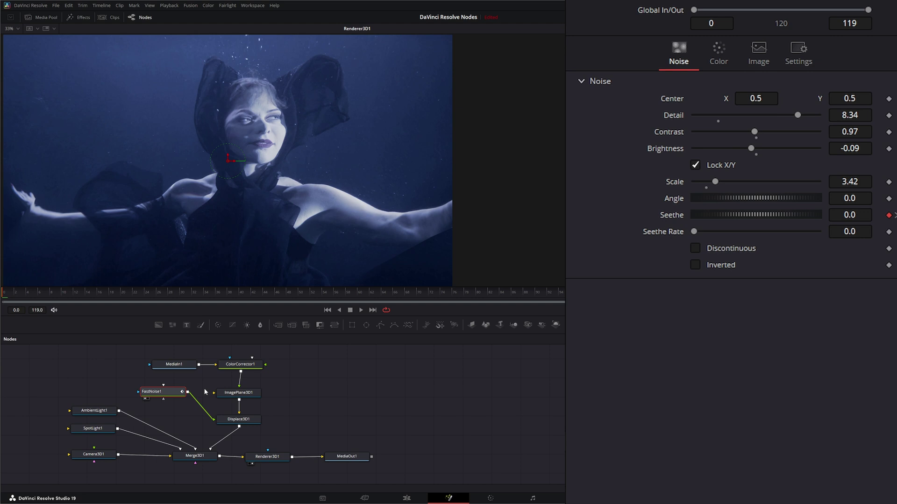
click(237, 421)
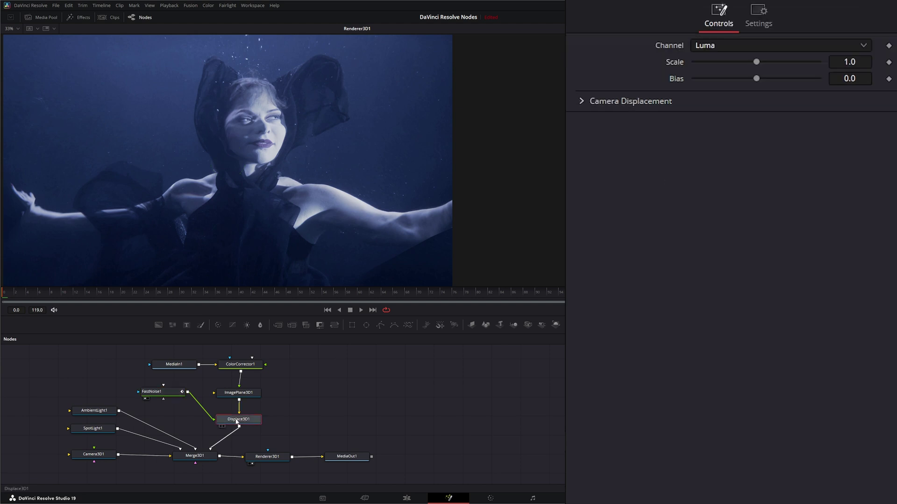
click(719, 47)
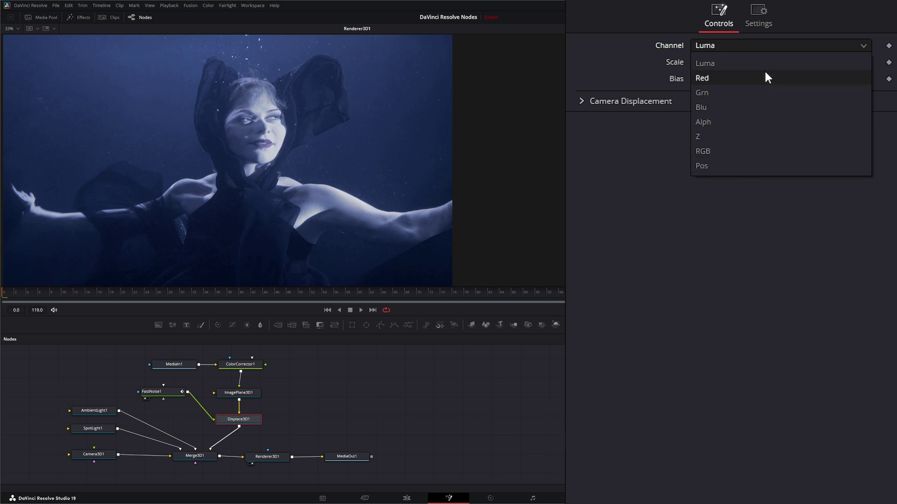
click(736, 387)
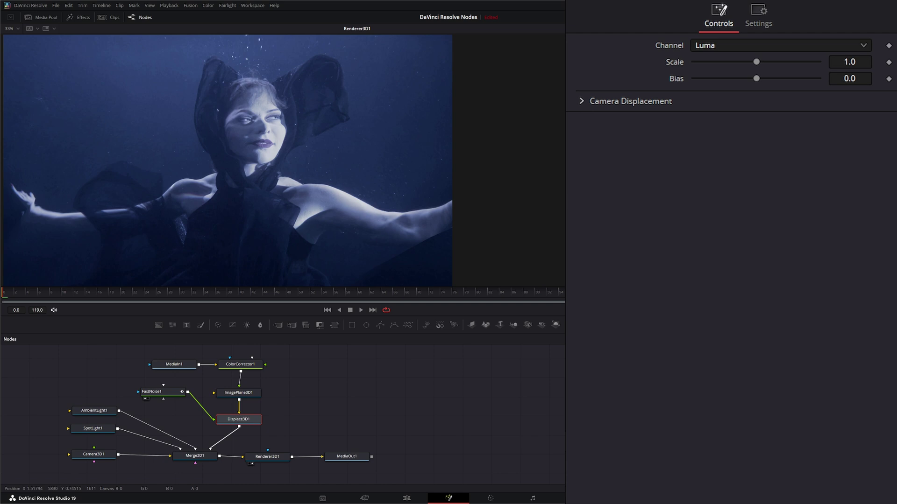
click(857, 62)
text(0.97)
key(Return)
drag(754, 62, 711, 61)
In the Merge3D1 view, test stronger scale and bias, then reset them to 1.0 and 0.0
drag(200, 458, 206, 241)
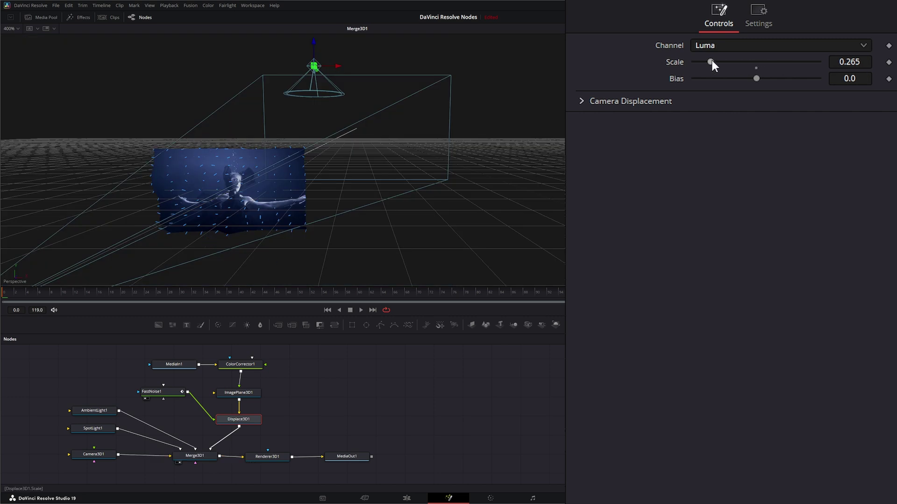
drag(711, 62, 686, 62)
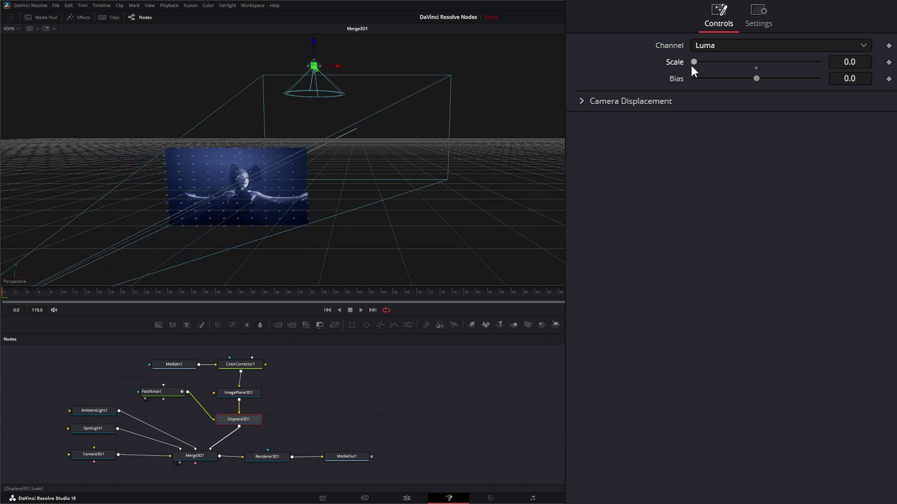
double_click(677, 61)
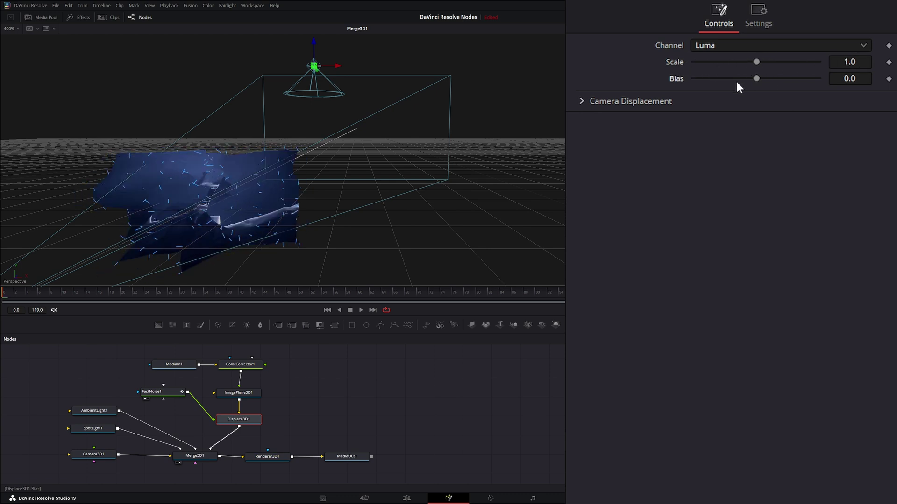
mouse_move(854, 78)
mouse_down()
mouse_move(841, 78)
mouse_move(873, 78)
mouse_move(851, 78)
mouse_up()
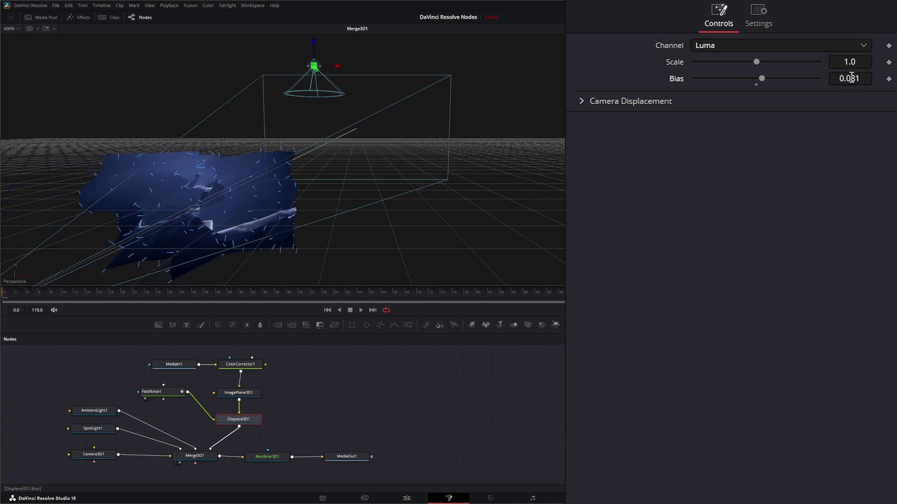
double_click(682, 78)
click(580, 101)
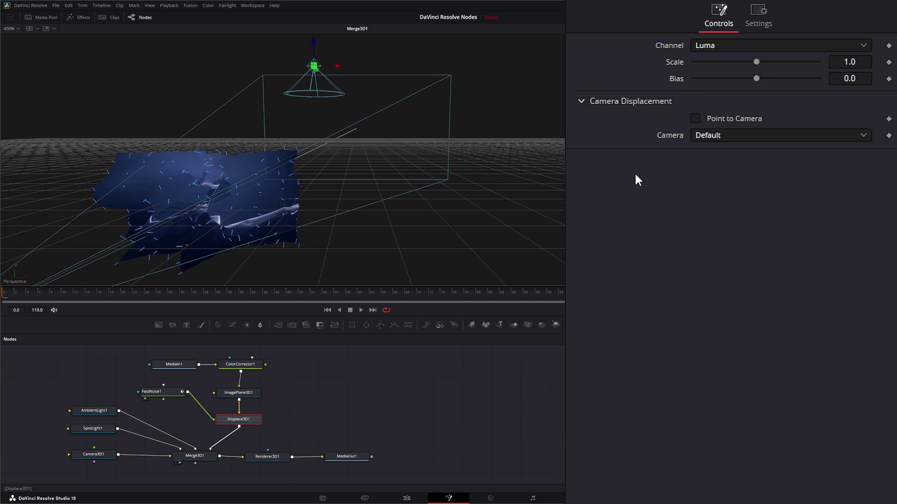
Enable Point to Camera and try Channel Z on Displace3D1, then undo back to Luma
click(696, 119)
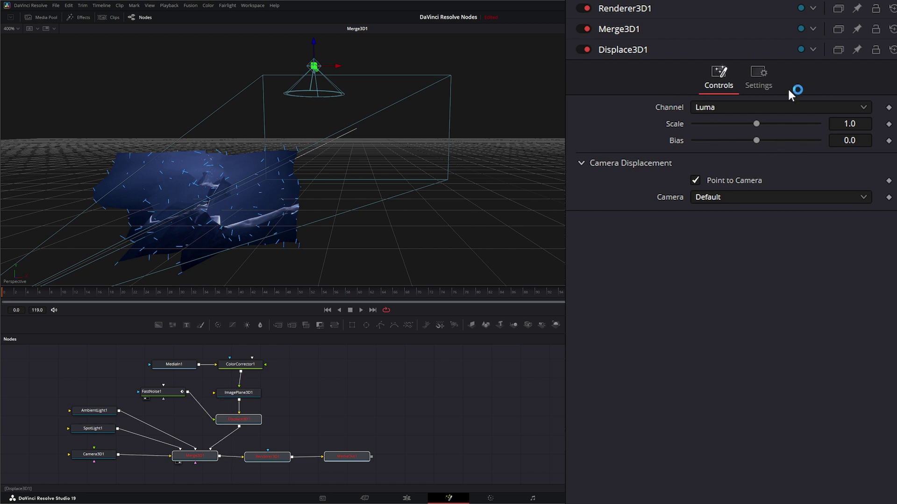
click(739, 107)
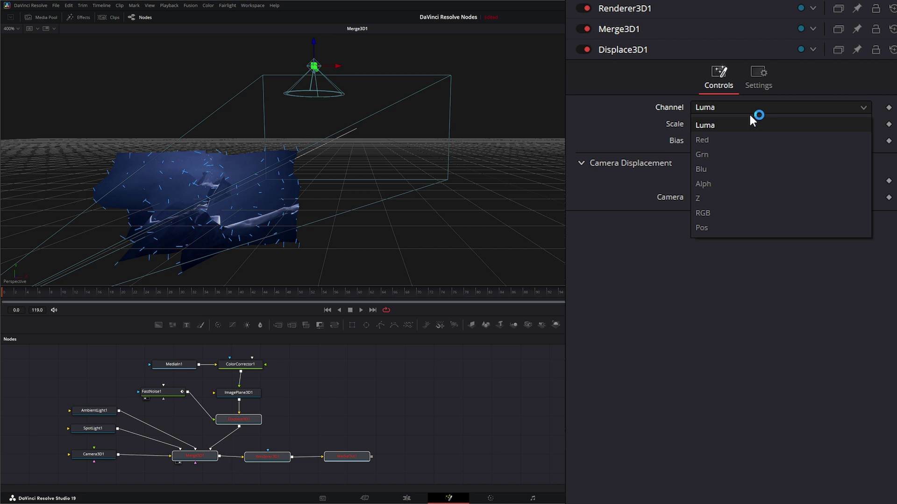
click(714, 199)
key(ctrl+z)
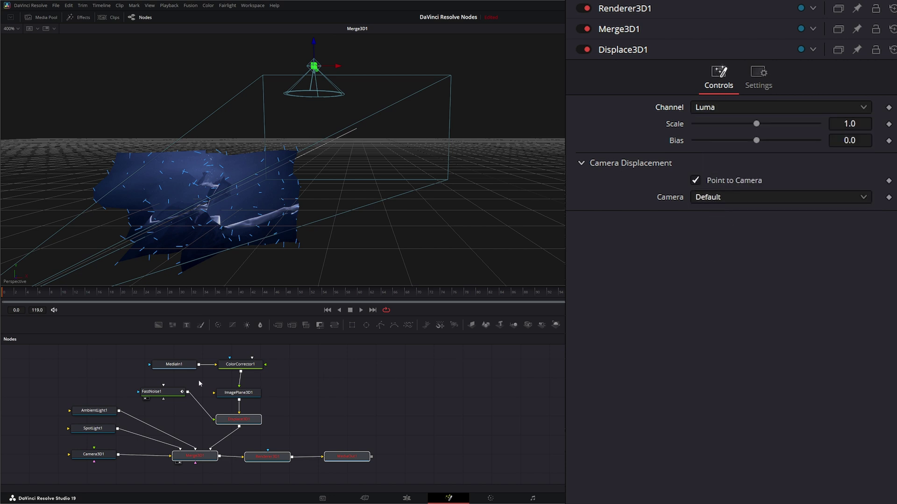
Reselect Displace3D1 and turn Point to Camera off
drag(121, 352, 277, 405)
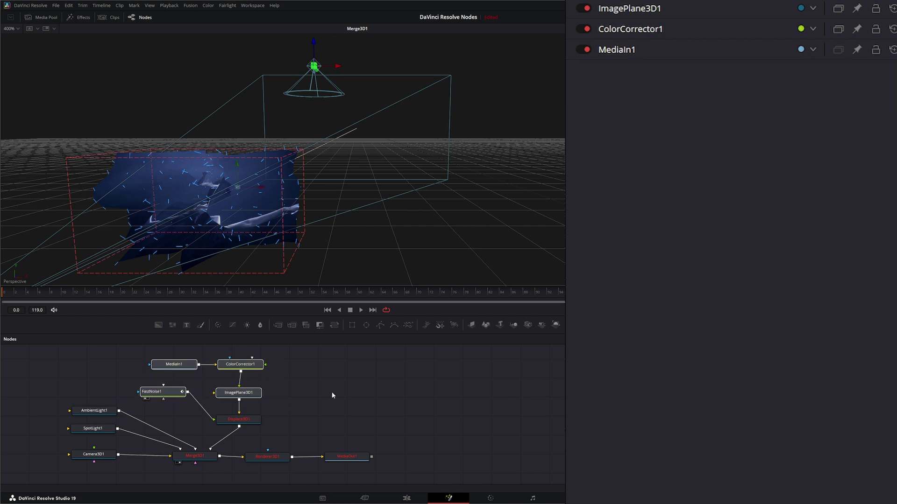
click(238, 420)
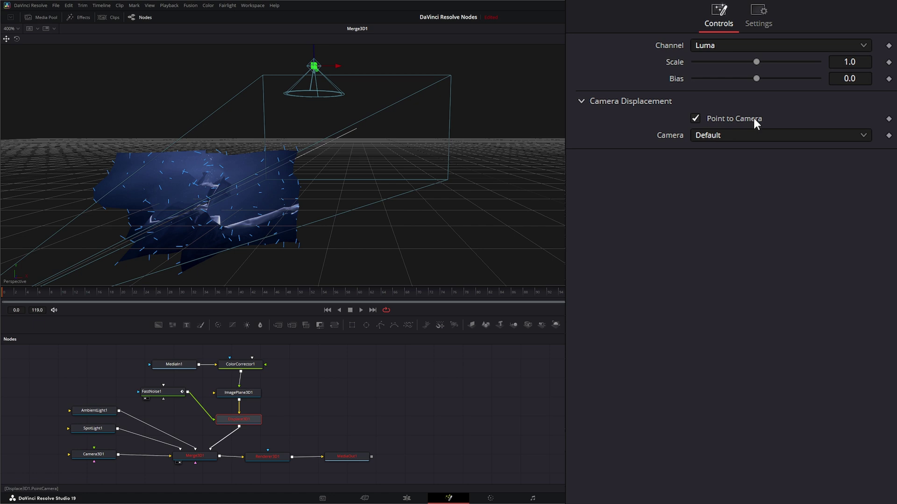
click(696, 114)
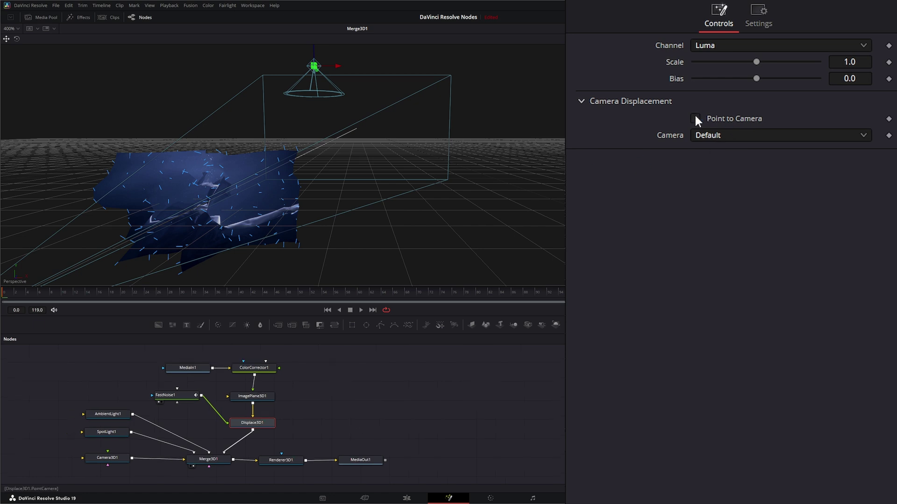
View the rendered output, re-enable Point to Camera, and inspect Renderer3D1's lighting settings
drag(279, 242, 280, 245)
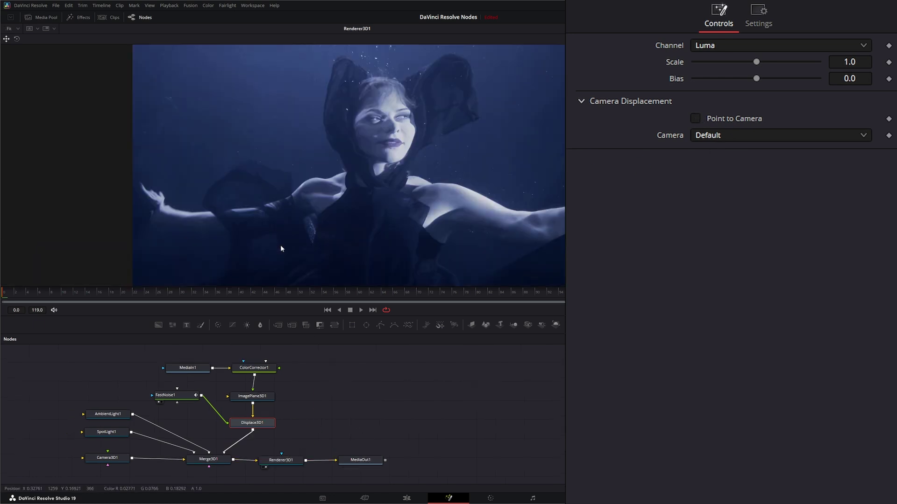
click(701, 119)
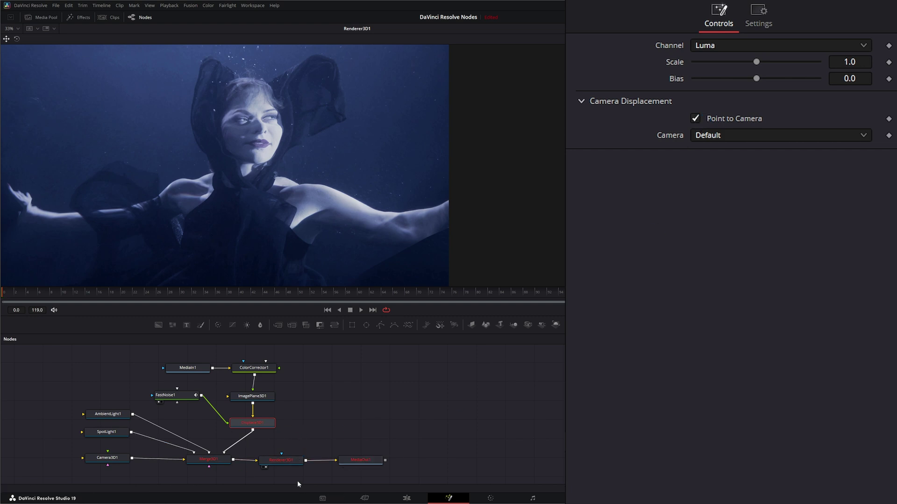
click(280, 461)
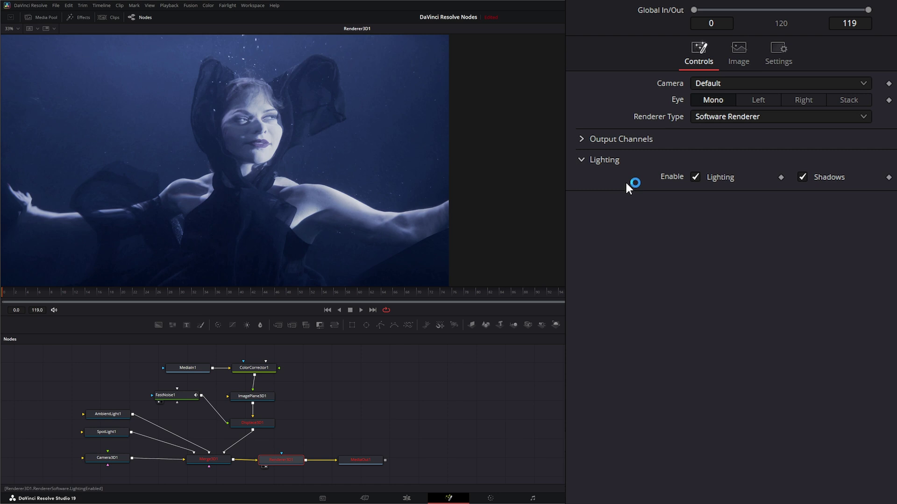
Turn Point to Camera off on Displace3D1 and collapse its Camera Displacement section
click(253, 422)
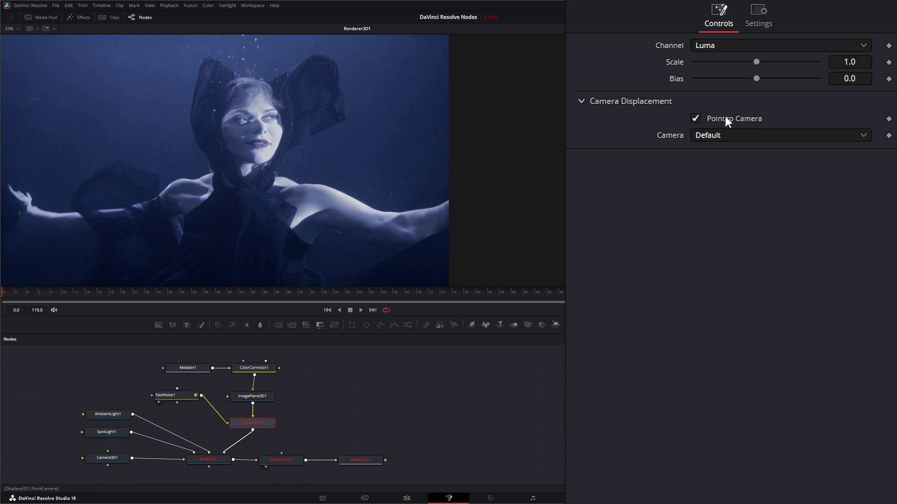
click(696, 118)
click(580, 101)
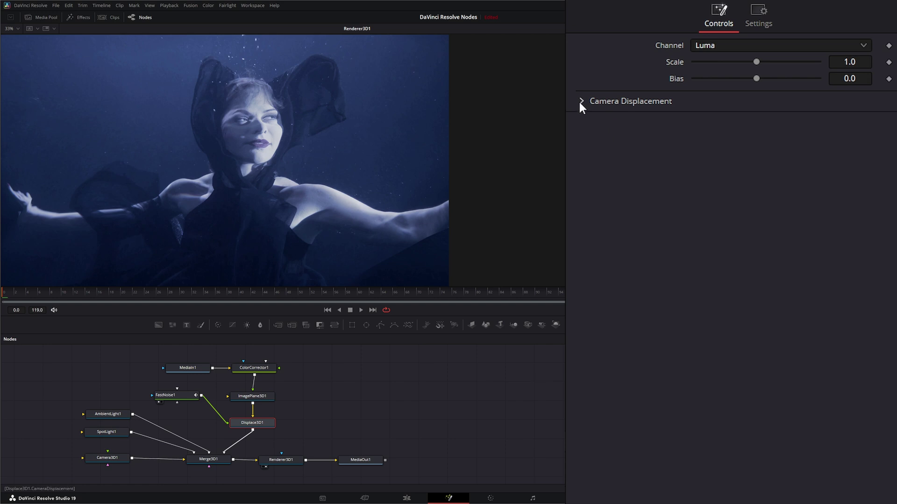
Lower Displace3D1's Scale to 0.329 and play the animation to preview the warp
drag(851, 59, 638, 62)
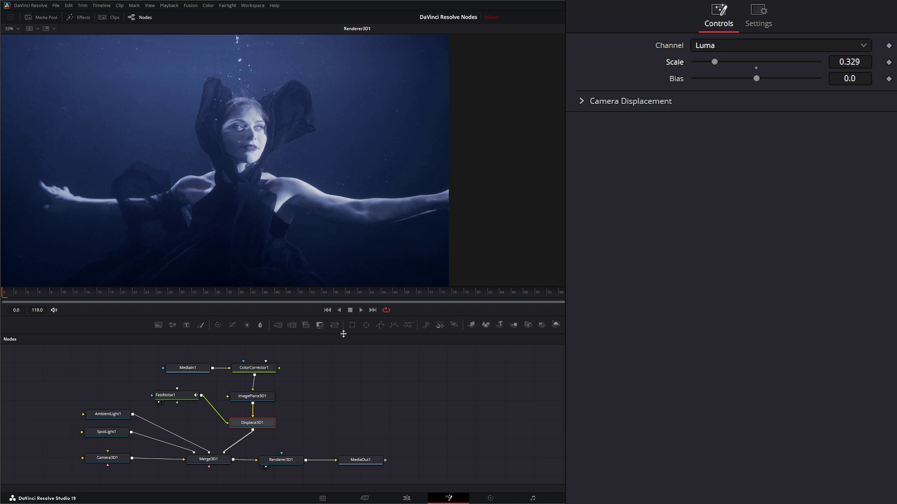
click(361, 310)
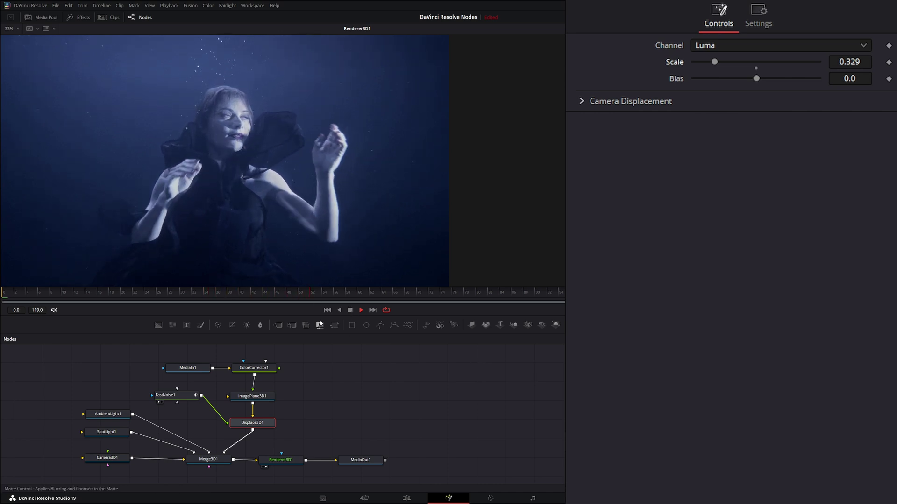
Stop playback and tidy the node graph, nudging ImagePlane3D1 aside to make room
click(350, 311)
drag(328, 405, 295, 412)
drag(218, 405, 219, 402)
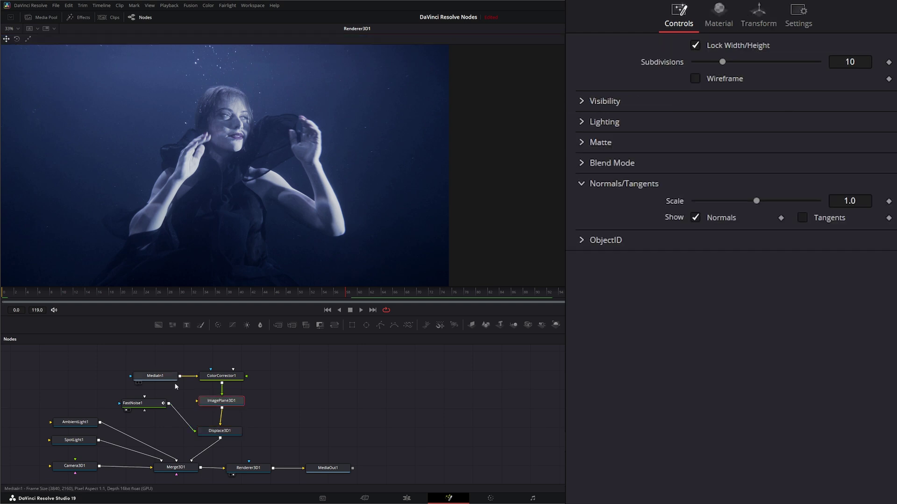
drag(125, 360, 167, 358)
click(242, 410)
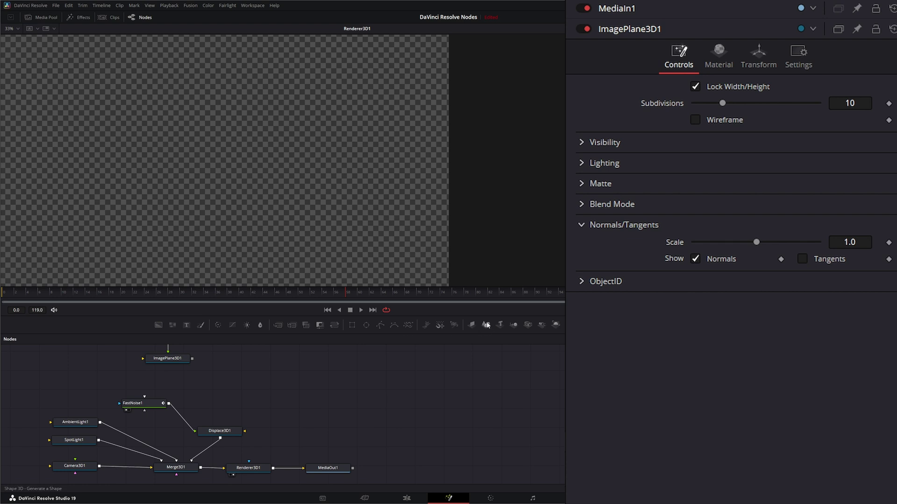
Add a Shape3D node to the graph and set its shape to Sphere
drag(486, 326, 244, 391)
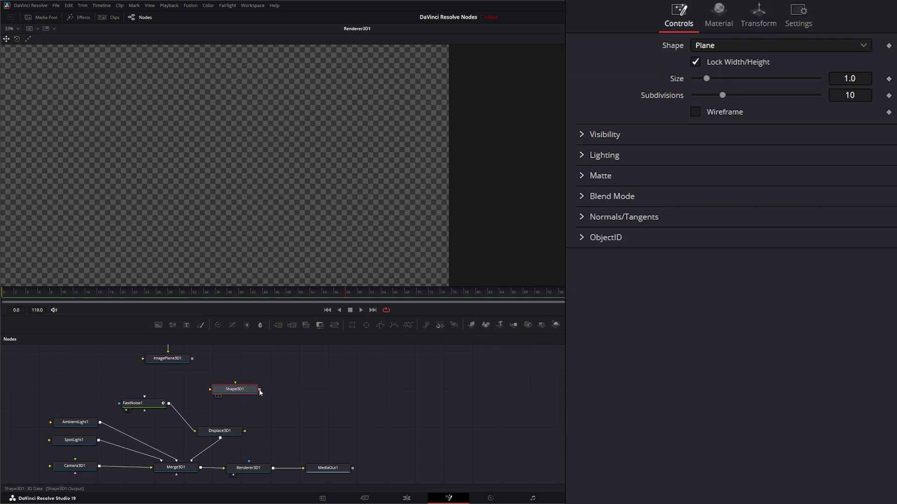
click(717, 12)
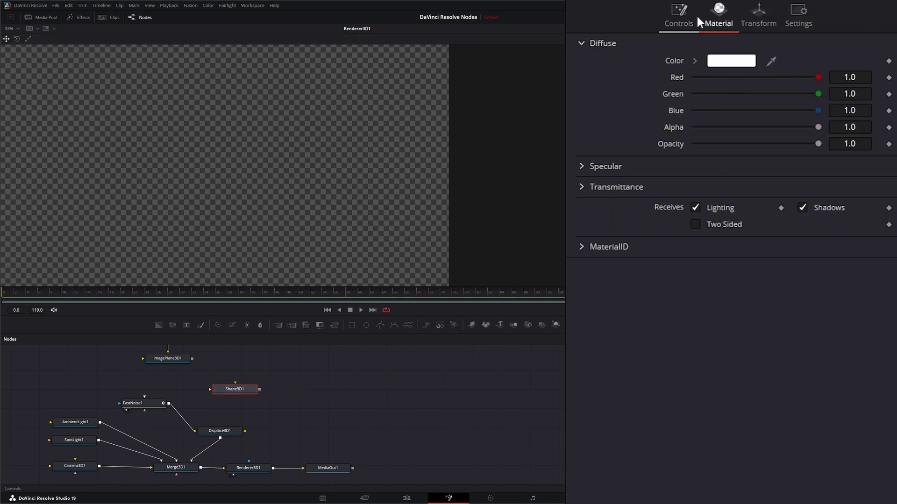
click(682, 20)
click(714, 43)
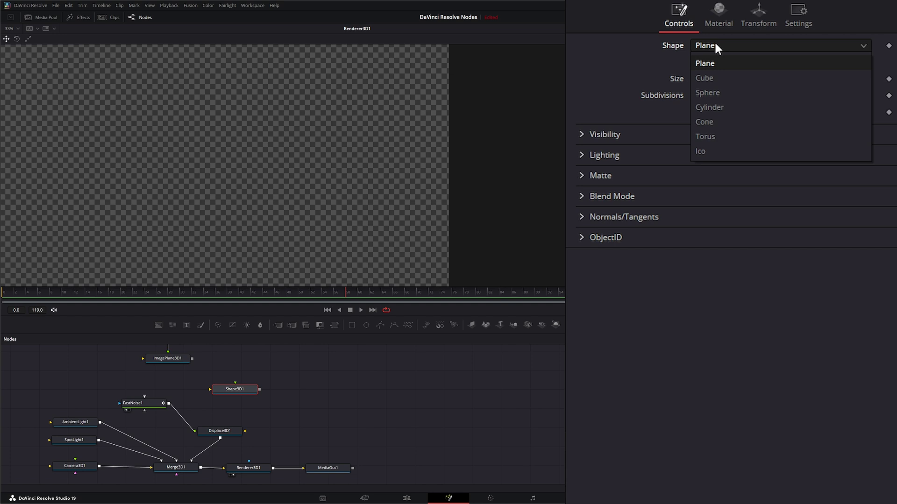
click(727, 93)
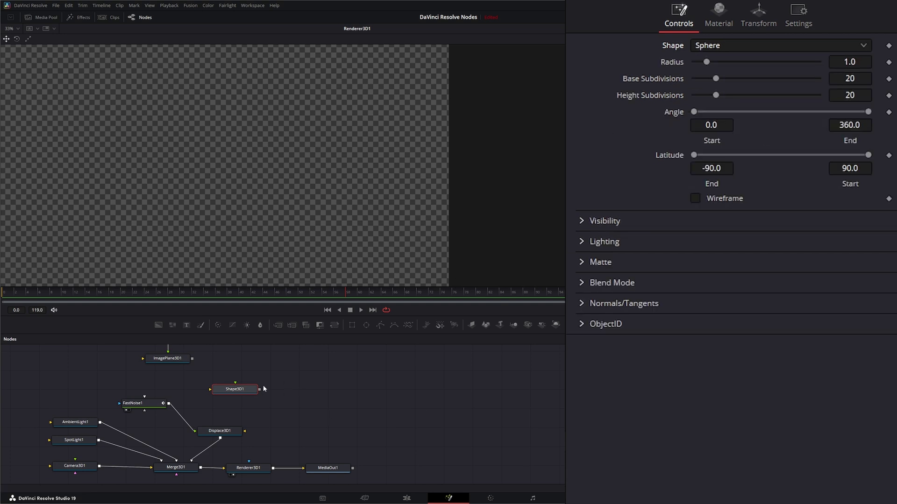
Connect the sphere into Displace3D1's scene input and view the merged 3D scene
drag(260, 389, 245, 433)
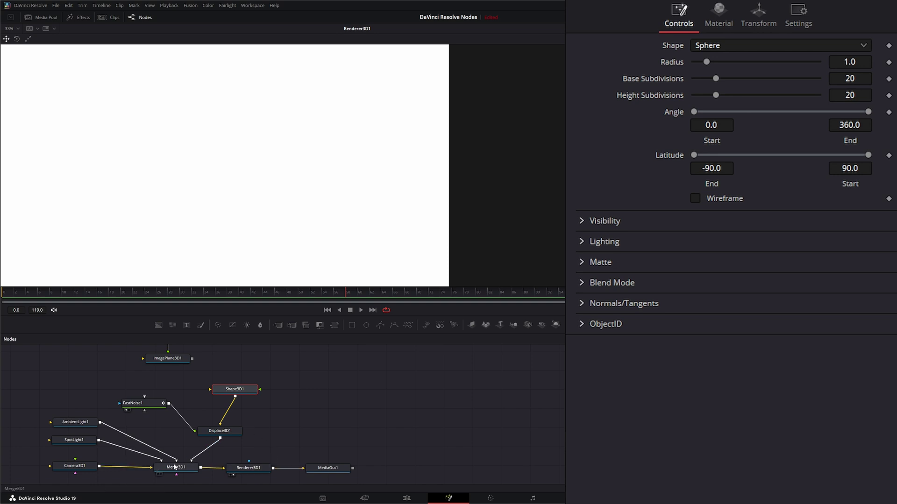
drag(175, 467, 199, 212)
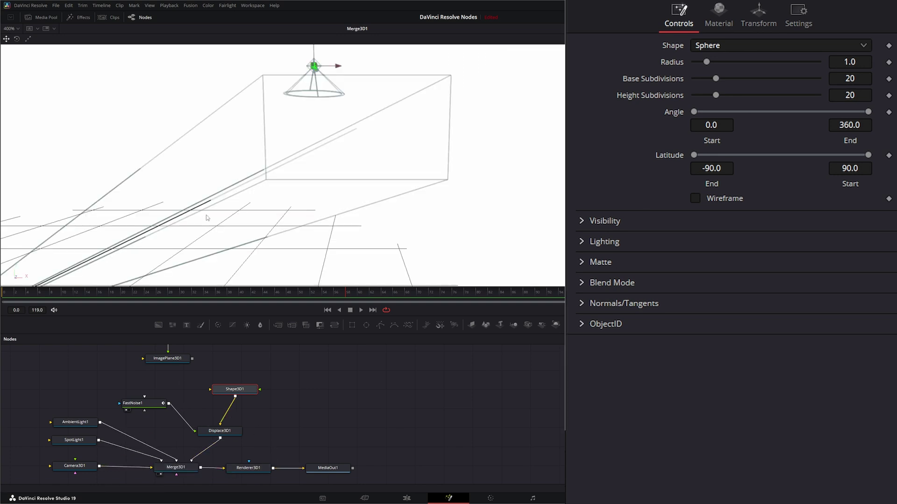
scroll(206, 215, down, 5)
scroll(222, 225, down, 3)
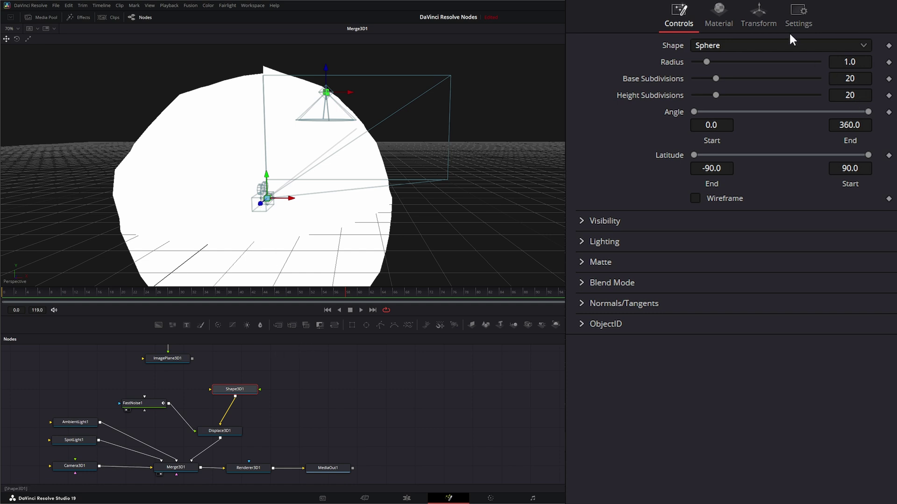
Set the sphere's Translation Z to -6.97 and show the Renderer3D1 output
click(758, 14)
drag(773, 91, 727, 93)
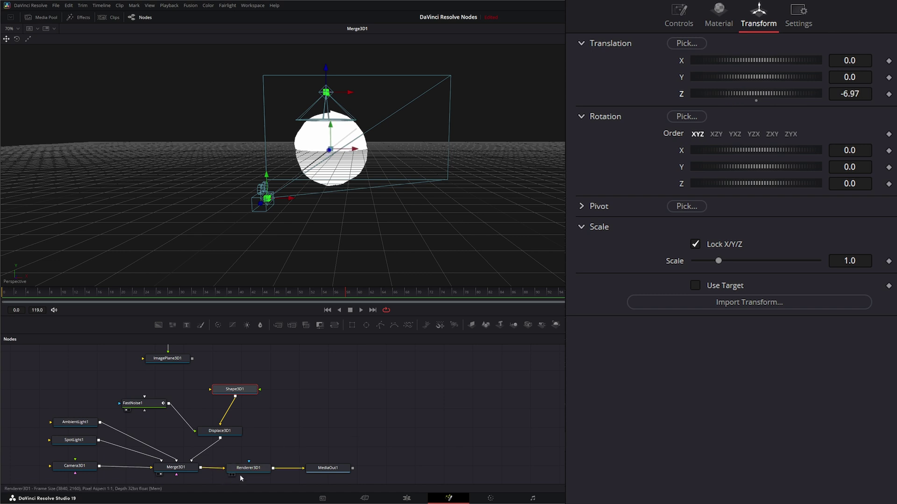
key(1)
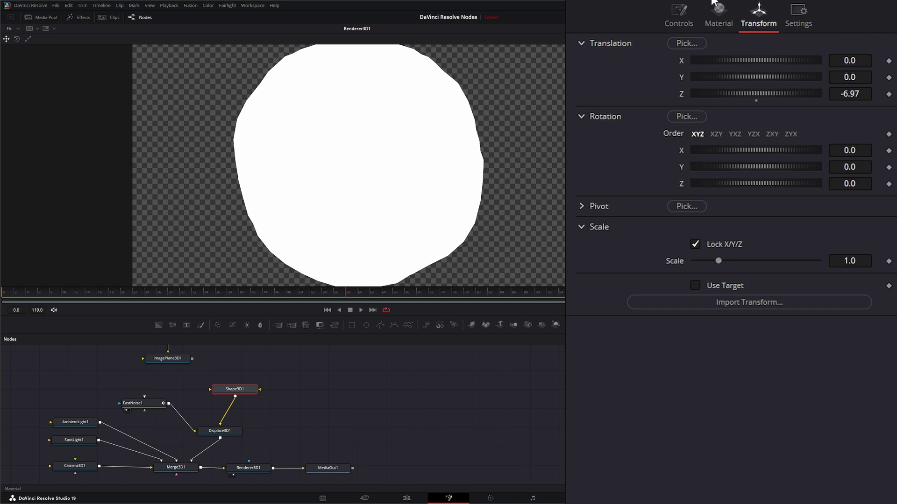
Give Shape3D1 a light blue diffuse colour in its Material settings
click(722, 16)
click(736, 64)
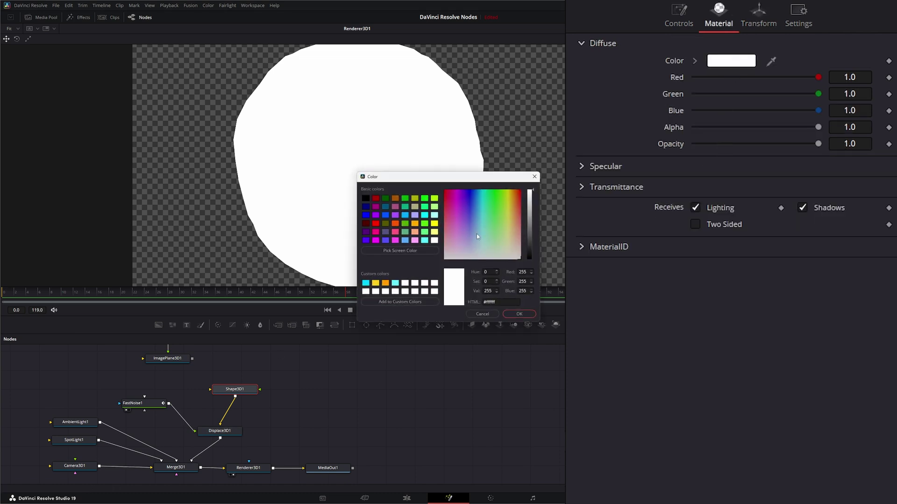
drag(476, 236, 397, 248)
click(519, 314)
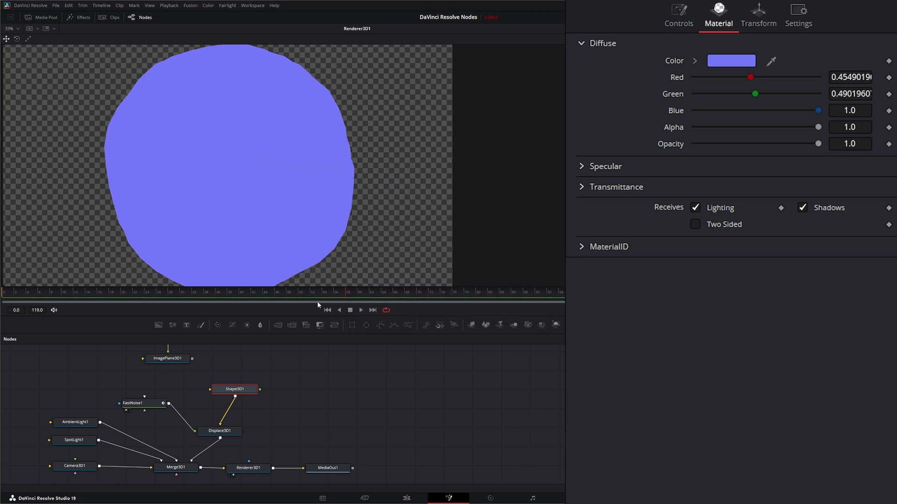
Lower AmbientLight1's intensity to 0.358 and view the lit 3D scene
click(74, 422)
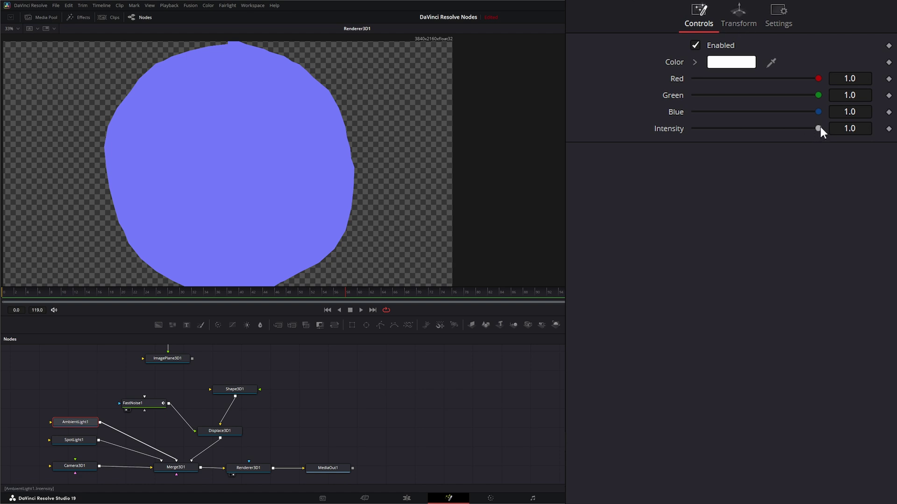
drag(821, 129, 739, 132)
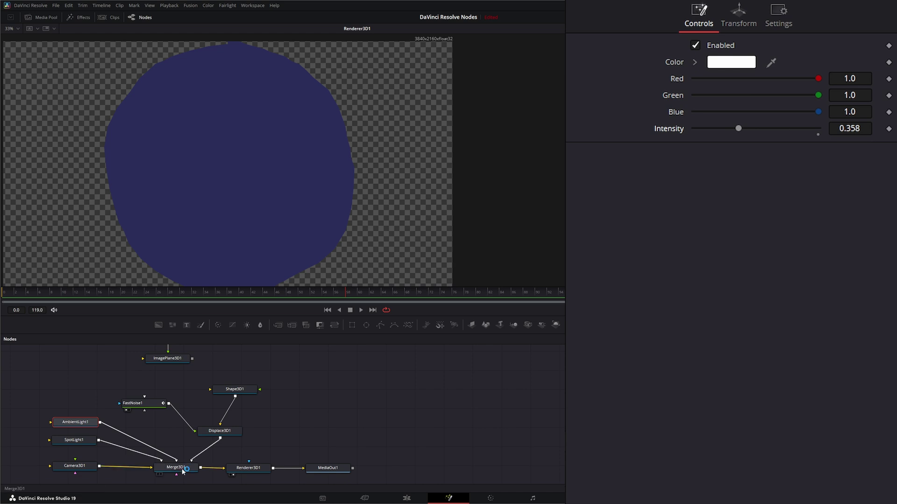
drag(176, 467, 201, 225)
Connect SpotLight1 to the sphere, reset its Y and Z, and raise it to Y 2.525
click(140, 457)
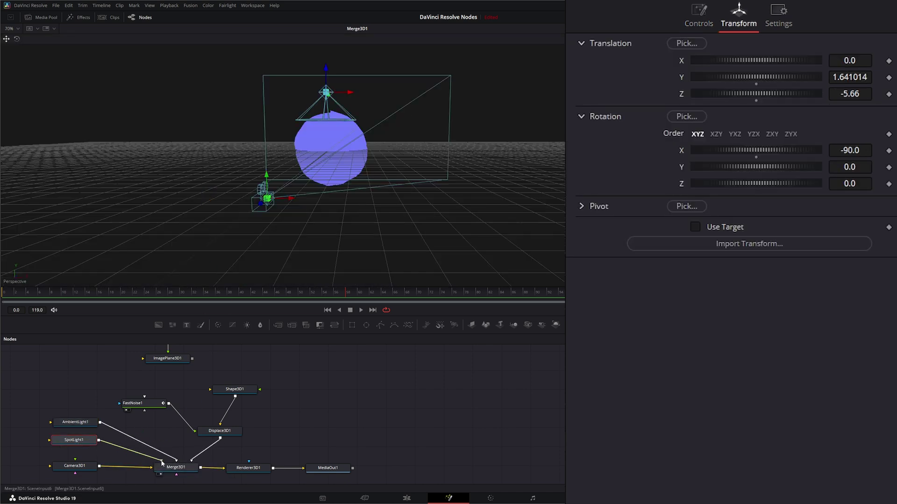
drag(162, 464, 211, 390)
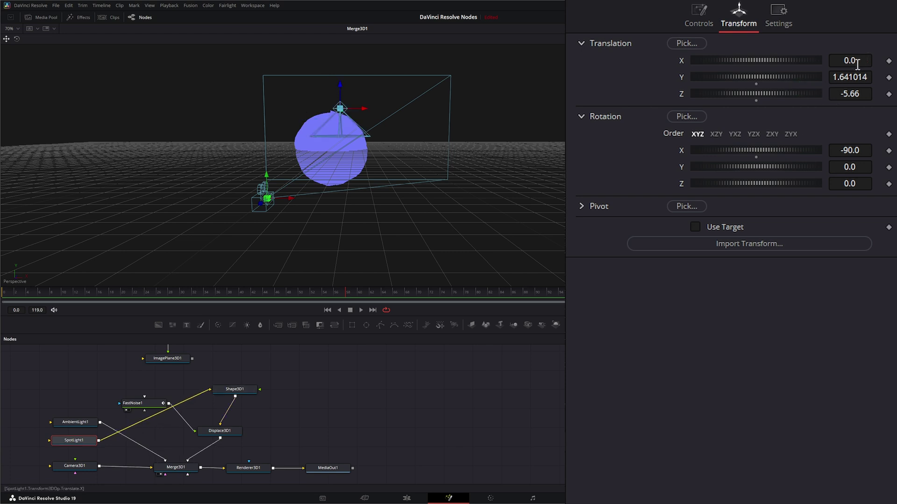
double_click(681, 77)
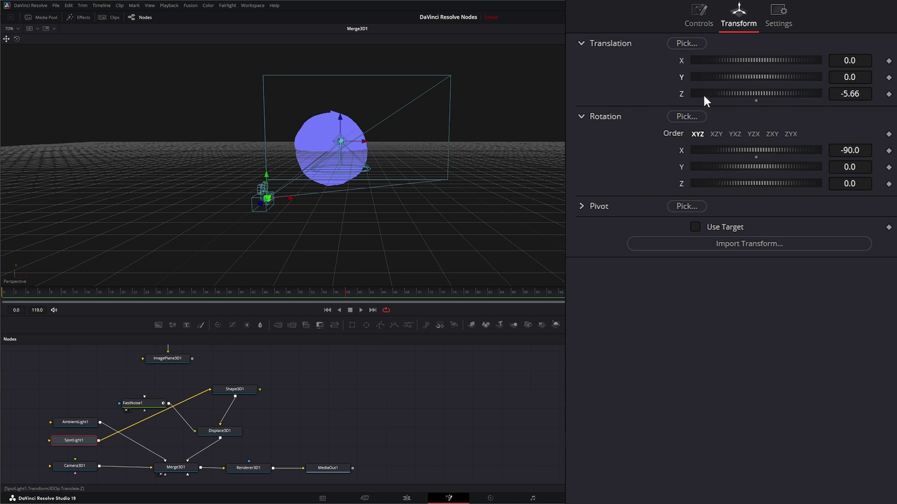
double_click(681, 93)
drag(742, 77, 839, 68)
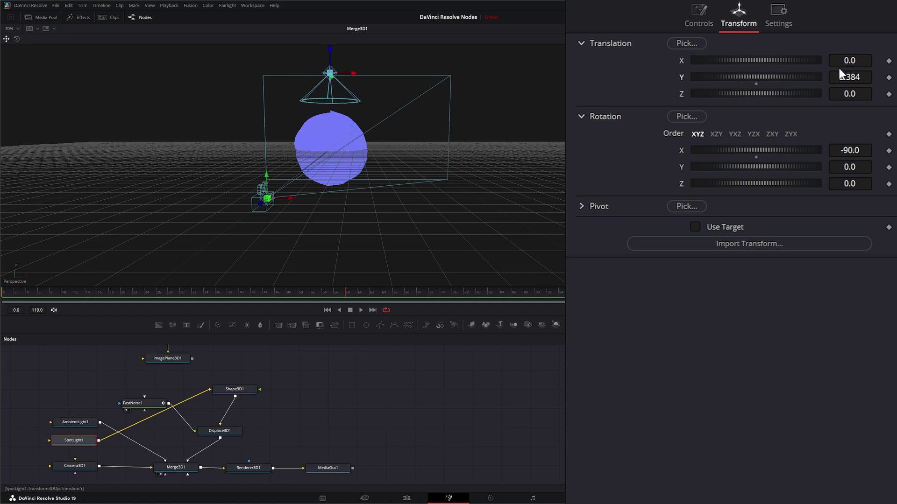
drag(760, 79, 771, 78)
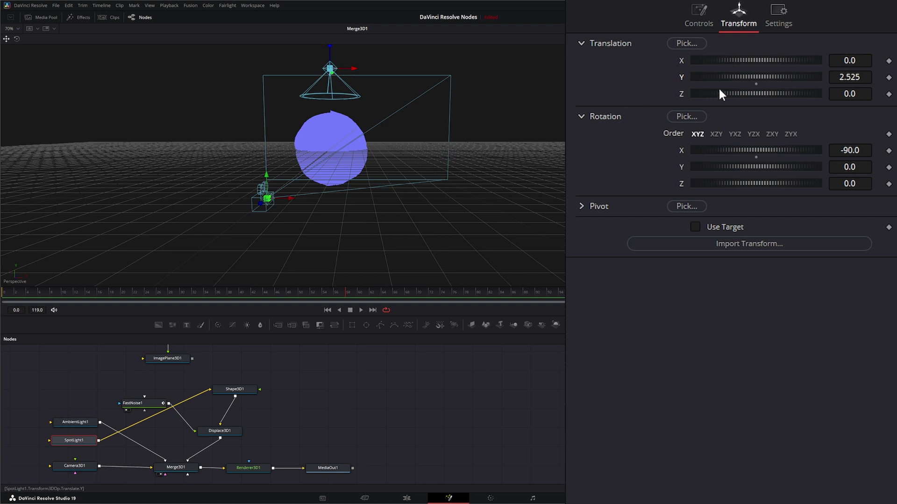
Show the rendered output and raise SpotLight1's intensity to 0.882 for a highlight
drag(254, 469, 272, 245)
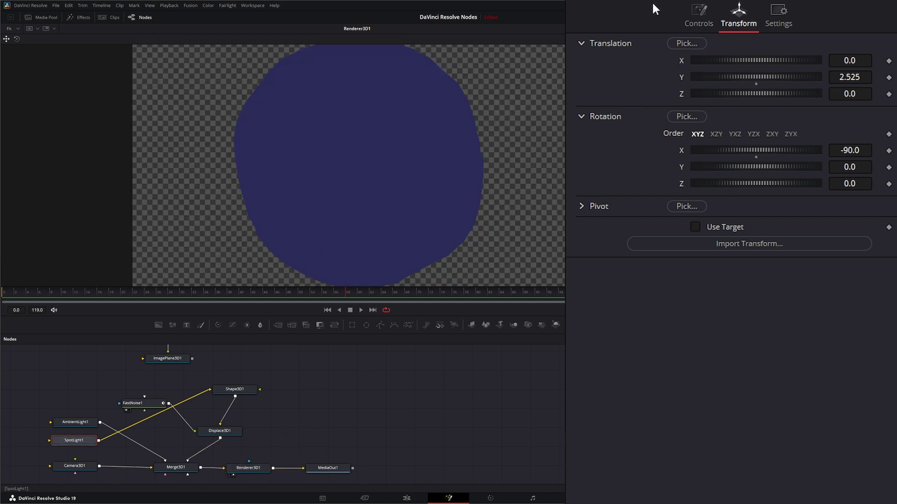
click(701, 17)
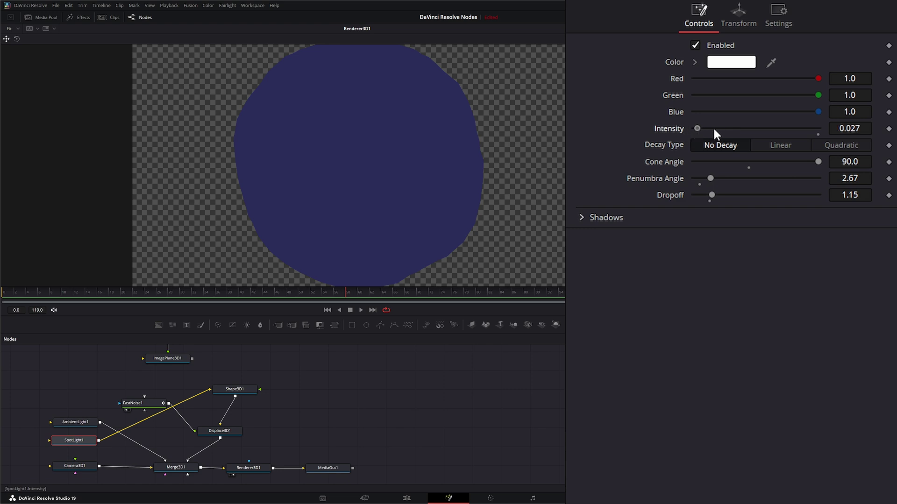
drag(714, 130, 805, 137)
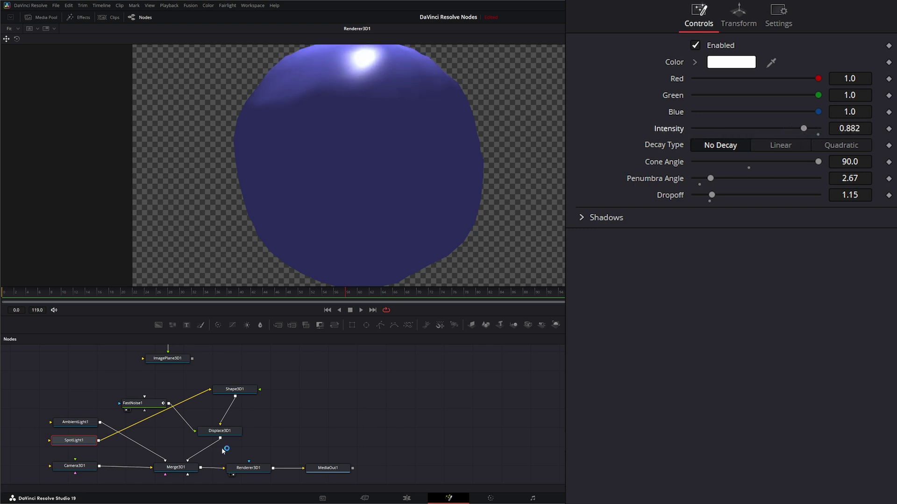
Move Shape3D1 back to Translation Z -8.79 and play the animation from the first frame
click(240, 391)
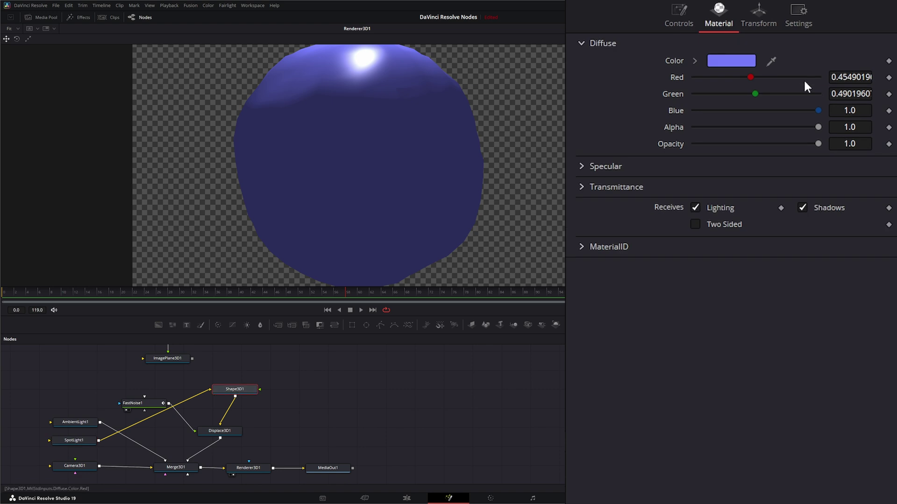
click(759, 16)
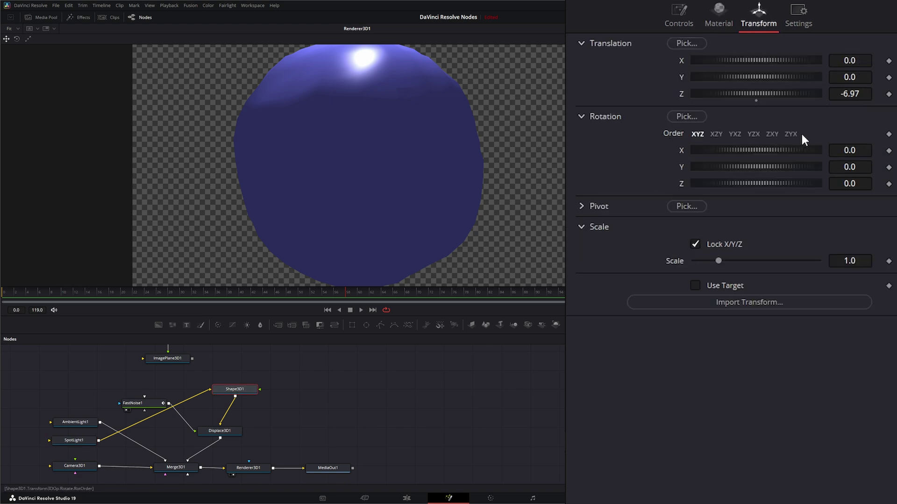
drag(856, 91, 433, 184)
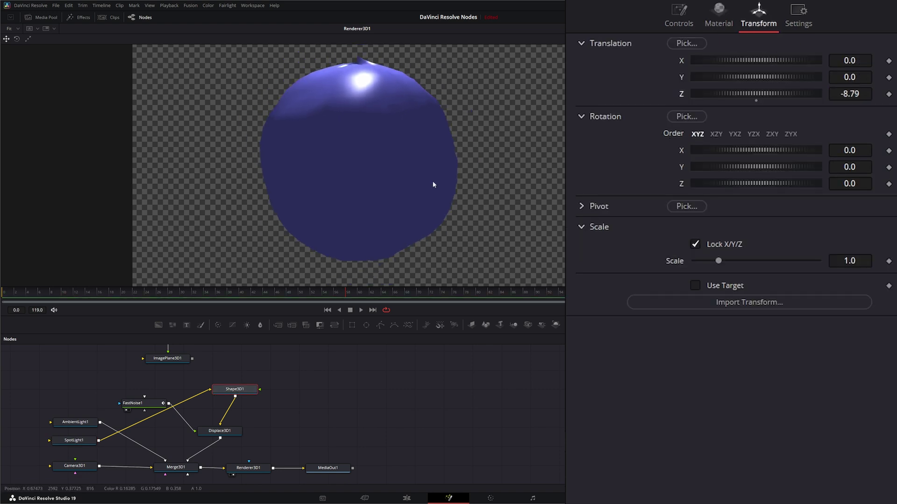
click(327, 310)
click(361, 310)
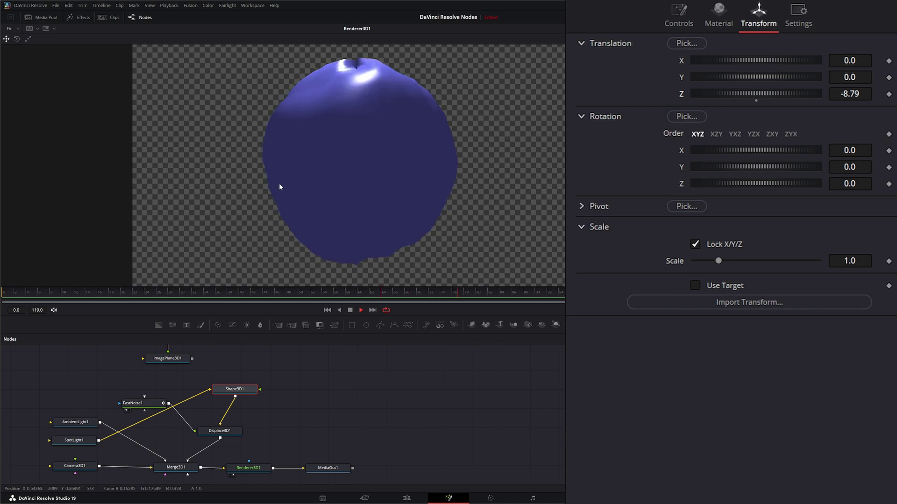
Adjust FastNoise1's Contrast and Brightness (0.26), stopping playback back at the first frame
click(140, 403)
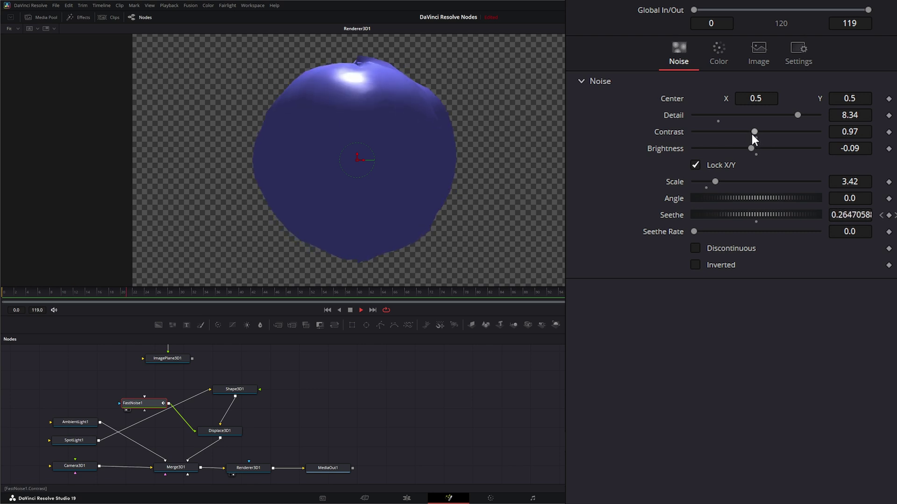
click(754, 132)
drag(754, 133, 779, 132)
click(350, 311)
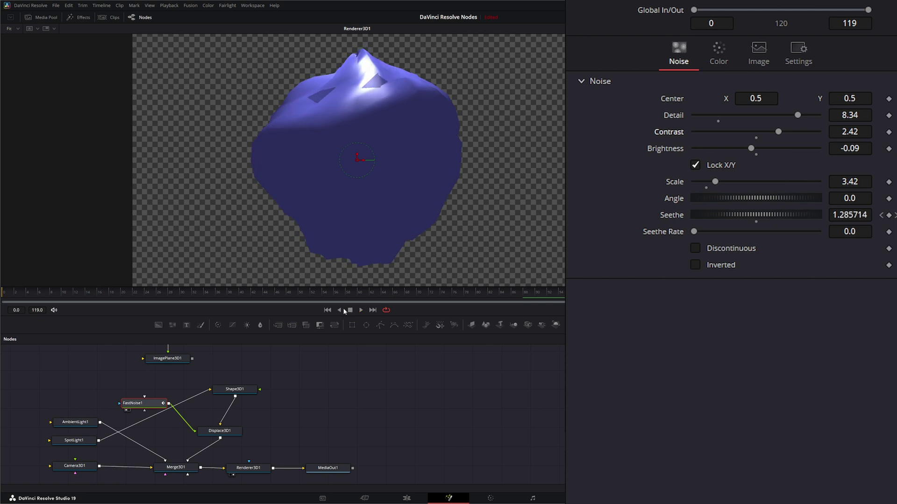
click(327, 310)
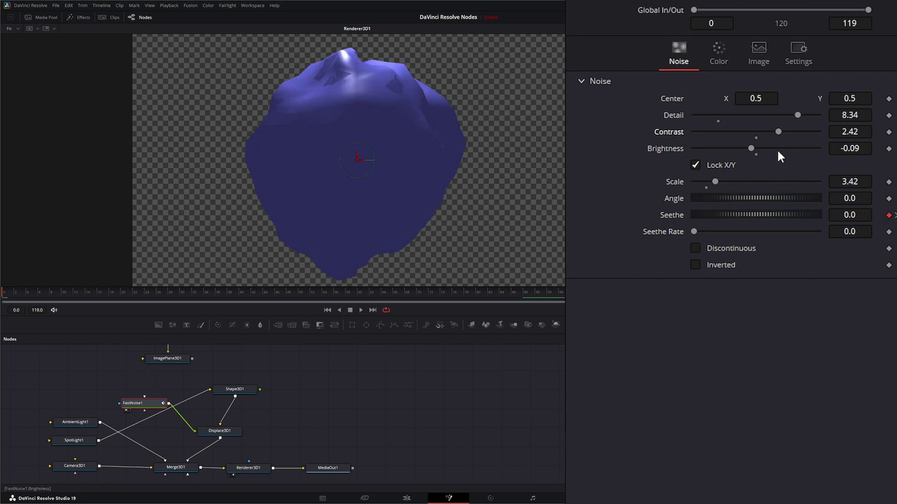
mouse_move(778, 132)
mouse_down()
mouse_move(803, 130)
mouse_move(724, 131)
mouse_move(774, 133)
mouse_move(719, 149)
mouse_move(822, 148)
mouse_move(772, 148)
mouse_up()
Set the noise Scale to 16.58 and Contrast to 5.0, then play the jagged sphere
drag(720, 182, 800, 184)
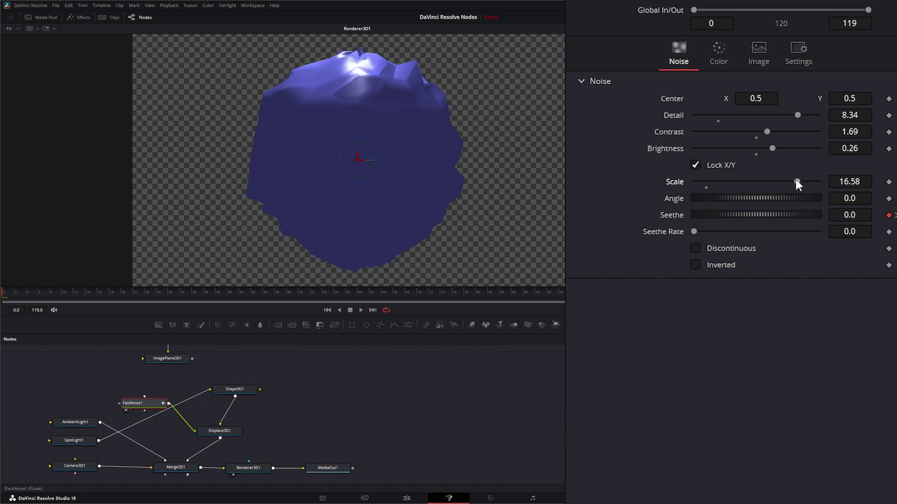
drag(763, 135, 772, 135)
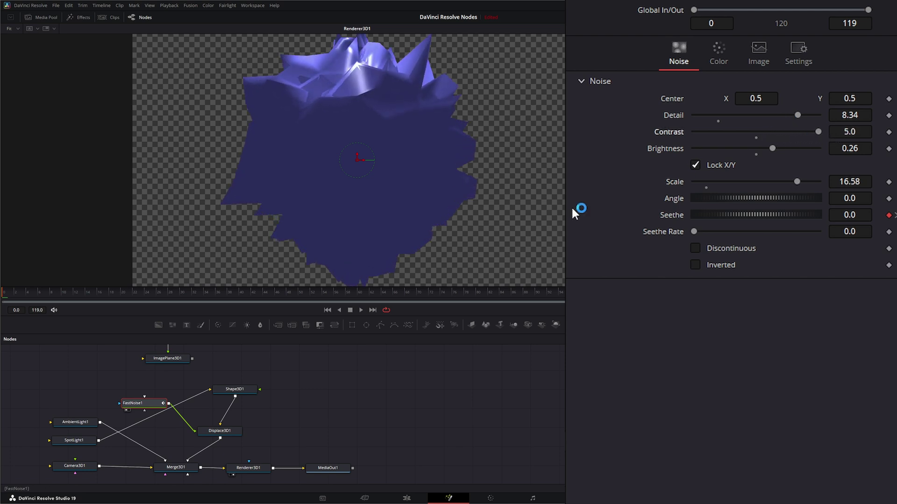
click(362, 311)
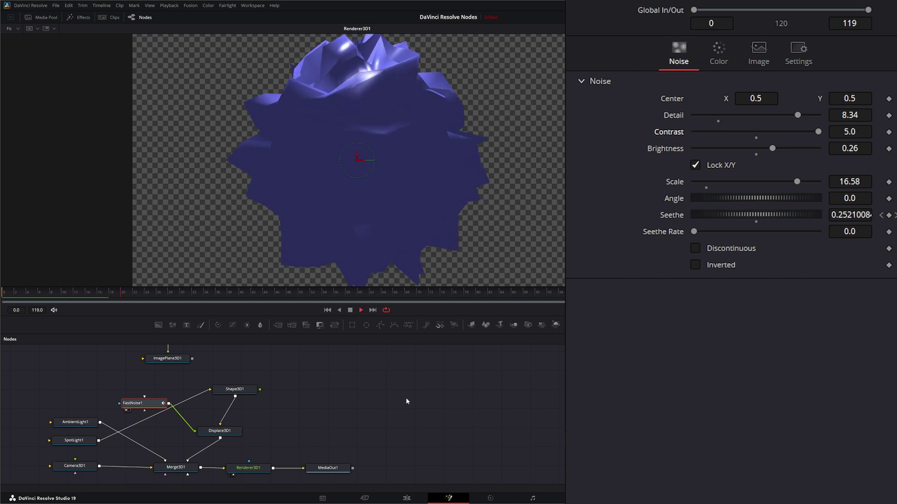
drag(218, 435, 224, 437)
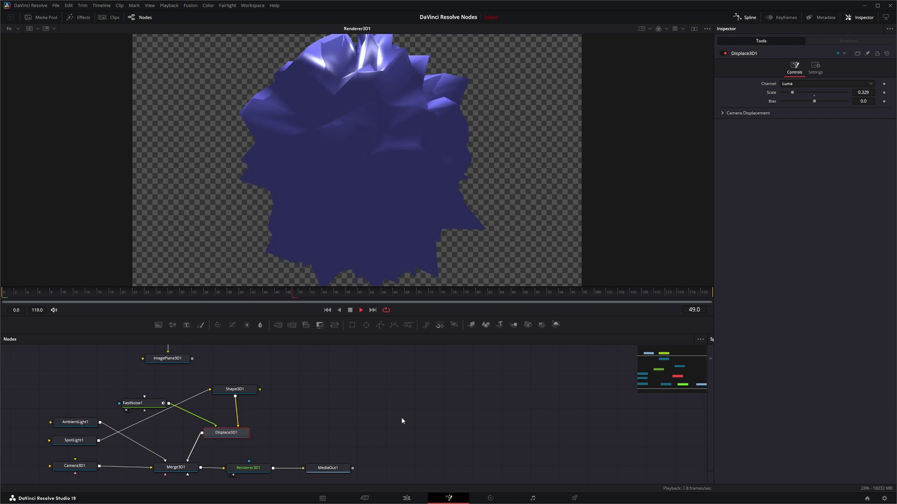